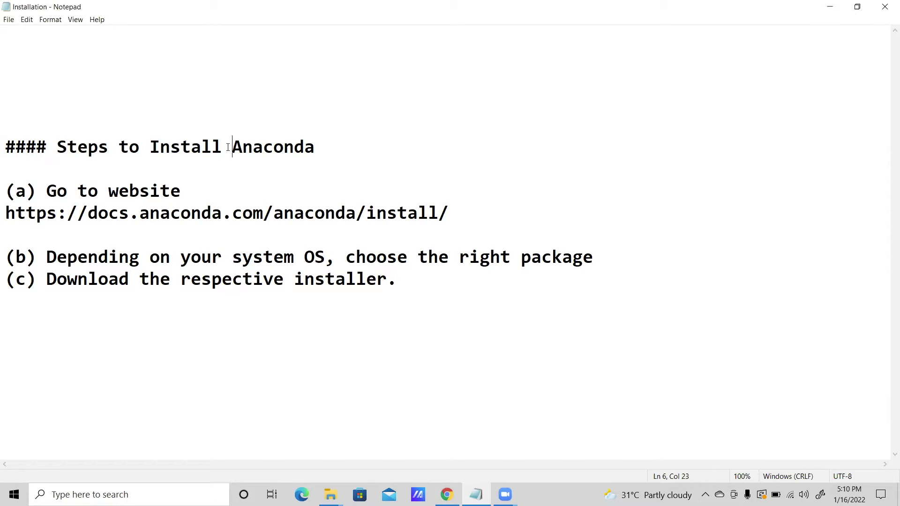
# Review the Anaconda installation notes, highlighting the title, the website address and the installer download step.
pyautogui.moveTo(228, 147); pyautogui.dragTo(337, 141)
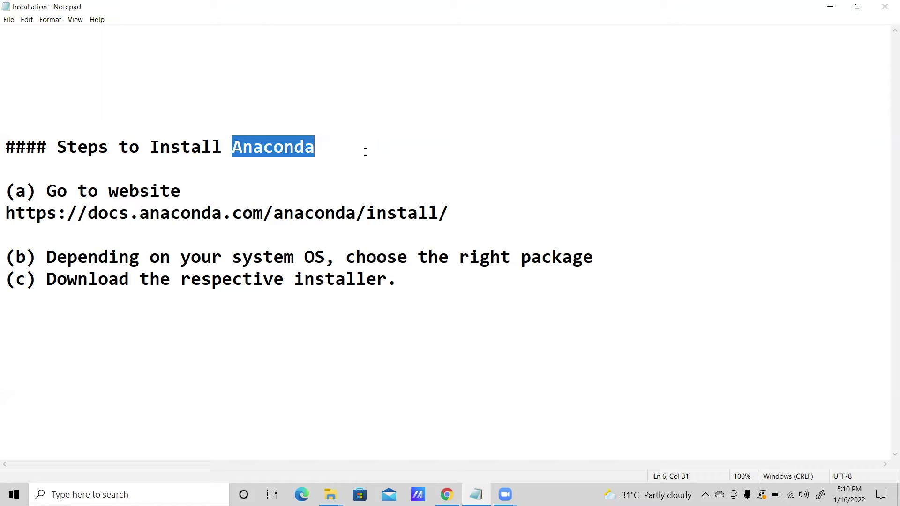
pyautogui.click(278, 161)
pyautogui.doubleClick(279, 160)
pyautogui.doubleClick(259, 149)
pyautogui.moveTo(6, 213); pyautogui.dragTo(458, 211)
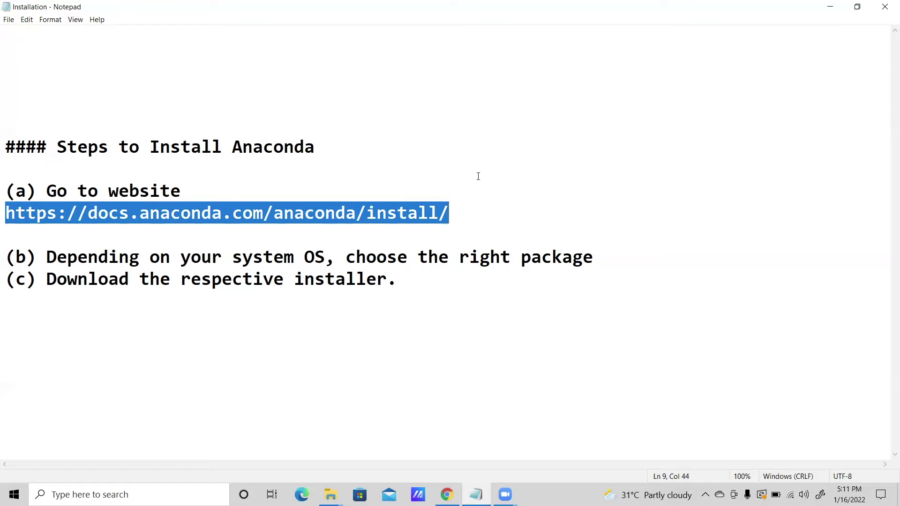
pyautogui.click(205, 181)
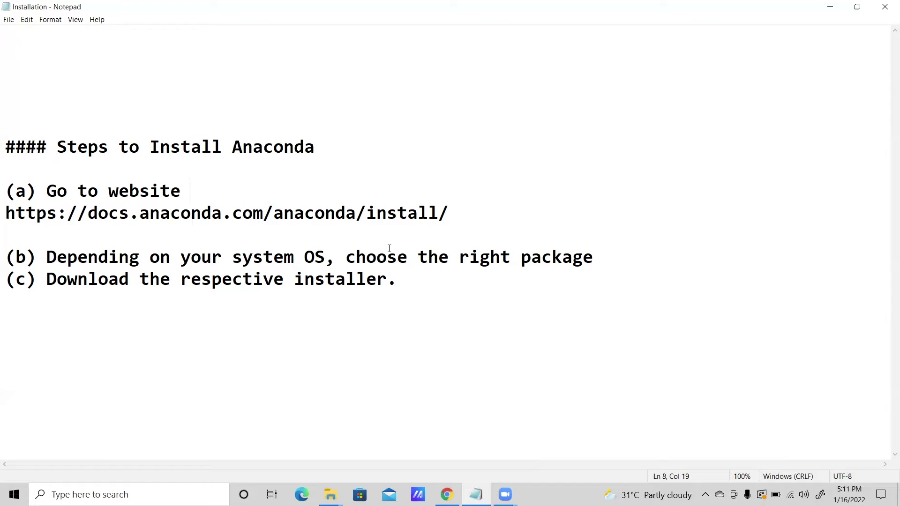
pyautogui.moveTo(315, 280); pyautogui.dragTo(388, 284)
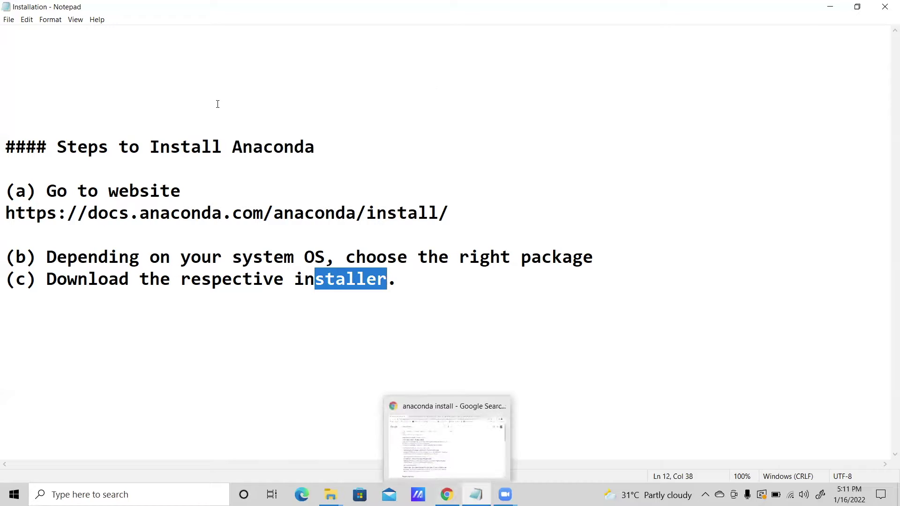
pyautogui.moveTo(5, 141); pyautogui.dragTo(420, 281)
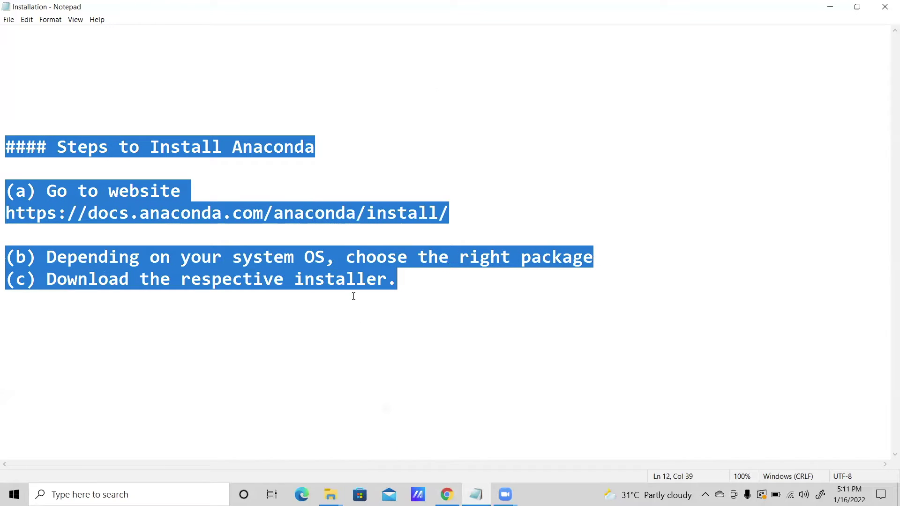
pyautogui.click(367, 352)
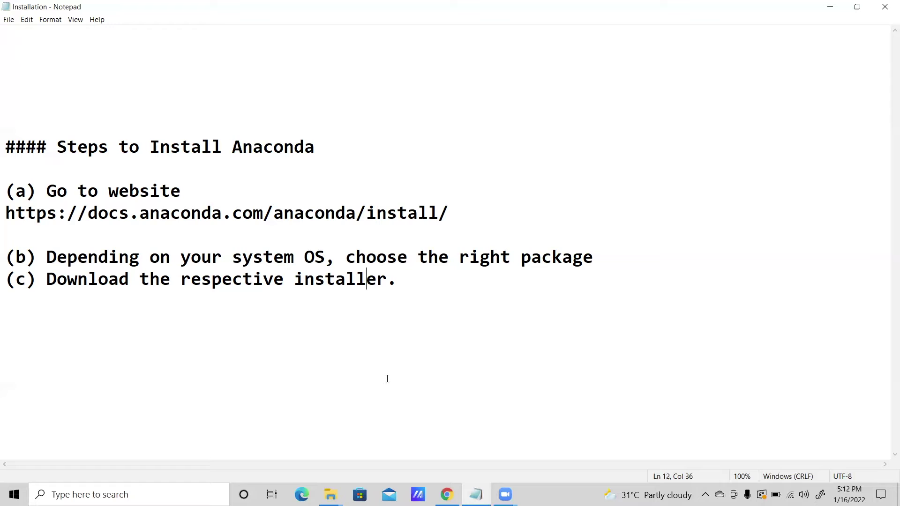
# Switch to Chrome, check the "anaconda install" search results, and bring up the Anaconda Individual Edition documentation page with its address selected.
pyautogui.click(447, 495)
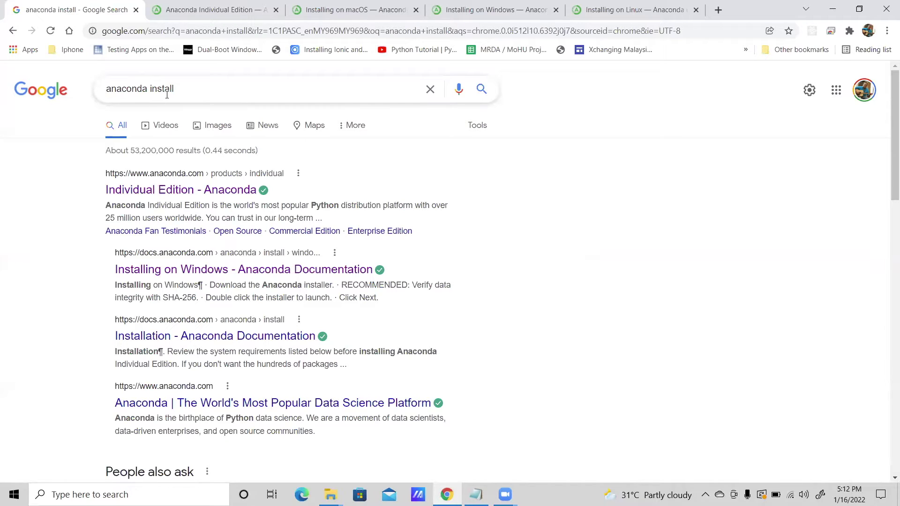
pyautogui.click(185, 91)
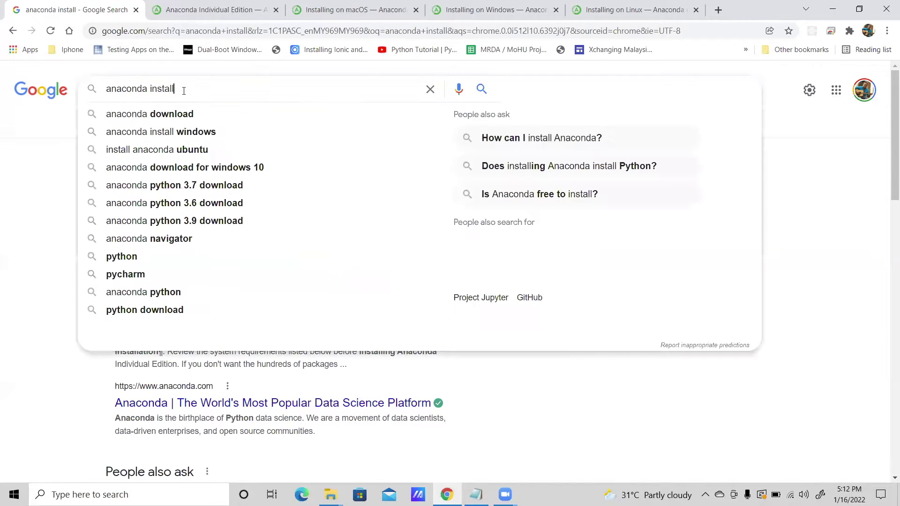
pyautogui.click(29, 137)
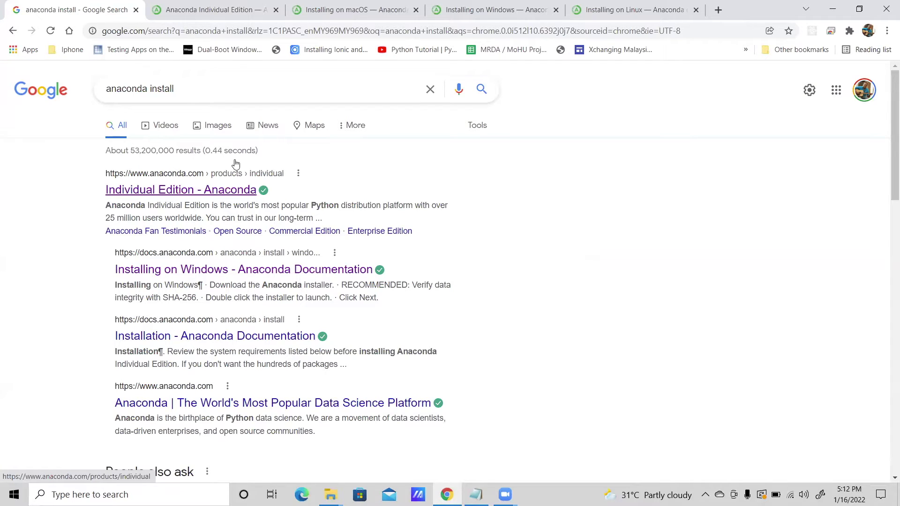
pyautogui.click(179, 9)
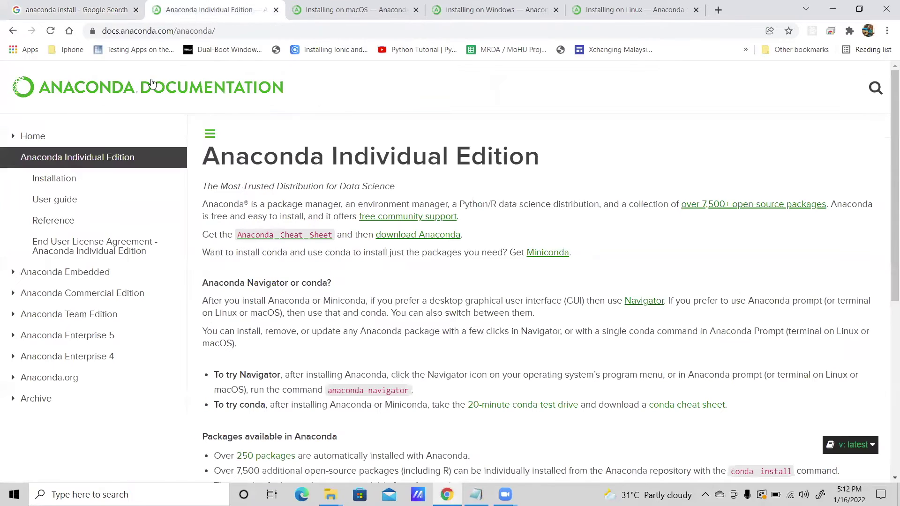
pyautogui.click(104, 31)
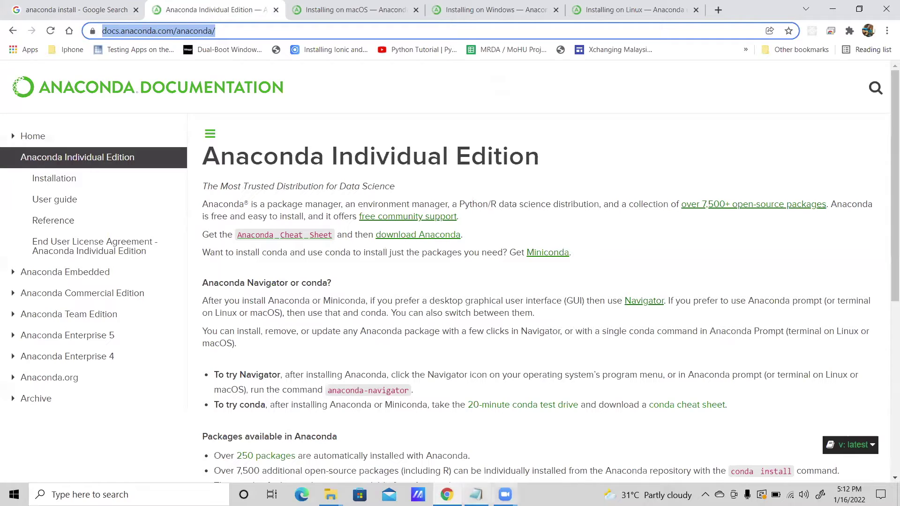
# Check the install address in the Notepad notes, then return to Chrome and examine the Anaconda Individual Edition heading.
pyautogui.click(476, 495)
pyautogui.moveTo(47, 213); pyautogui.dragTo(451, 214)
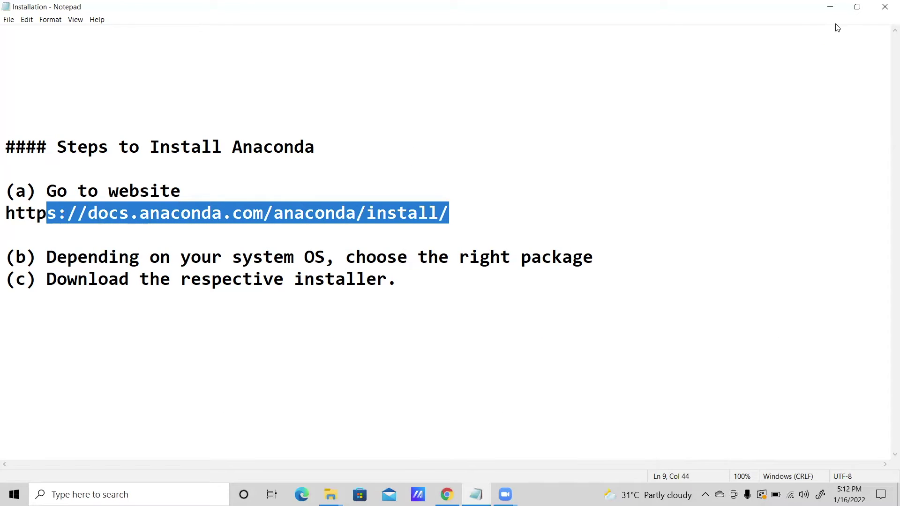
pyautogui.click(831, 7)
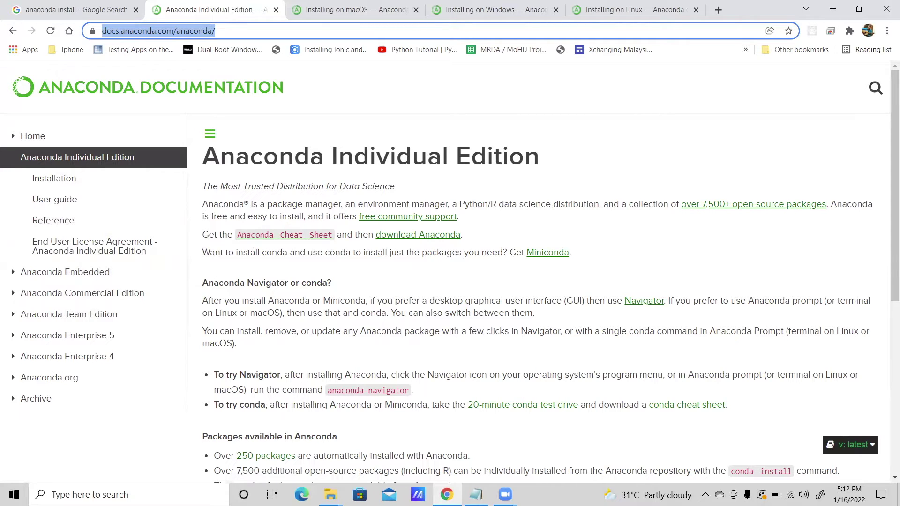
pyautogui.moveTo(544, 157); pyautogui.dragTo(156, 211)
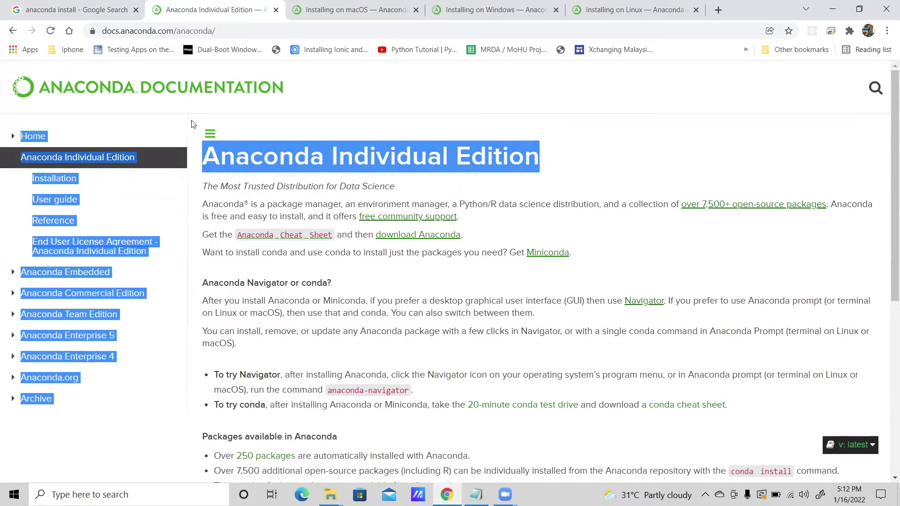
pyautogui.click(172, 439)
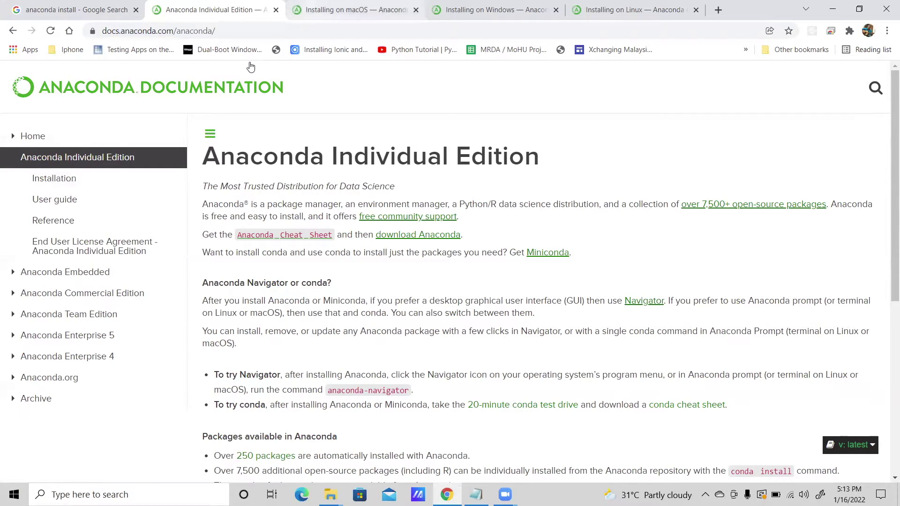
# Open the Installing on Windows documentation page and examine the steps from downloading the installer to choosing the destination folder.
pyautogui.hotkey('ctrl', 'Tab')
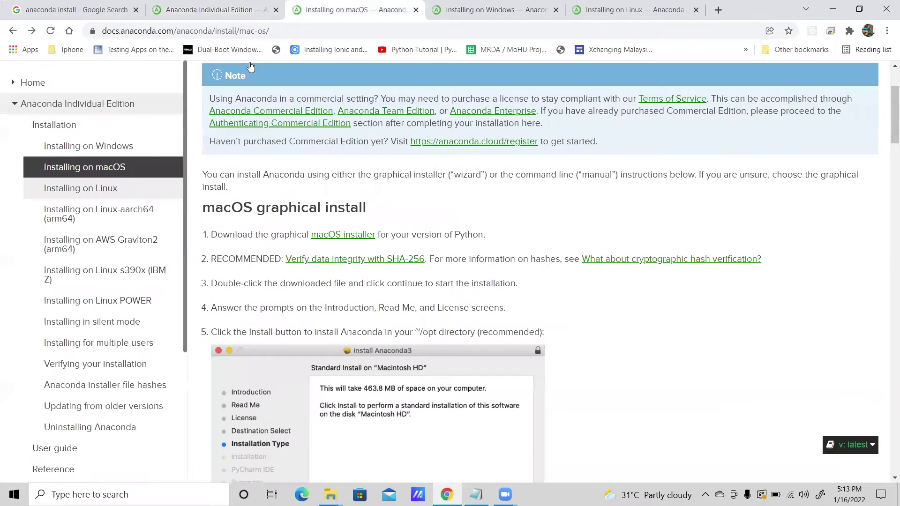
pyautogui.click(111, 147)
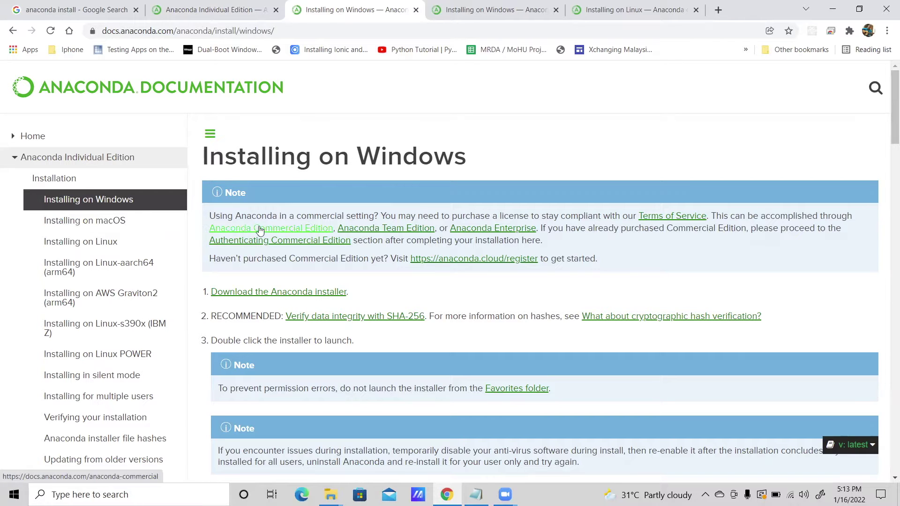
pyautogui.scroll(-2, 416, 311)
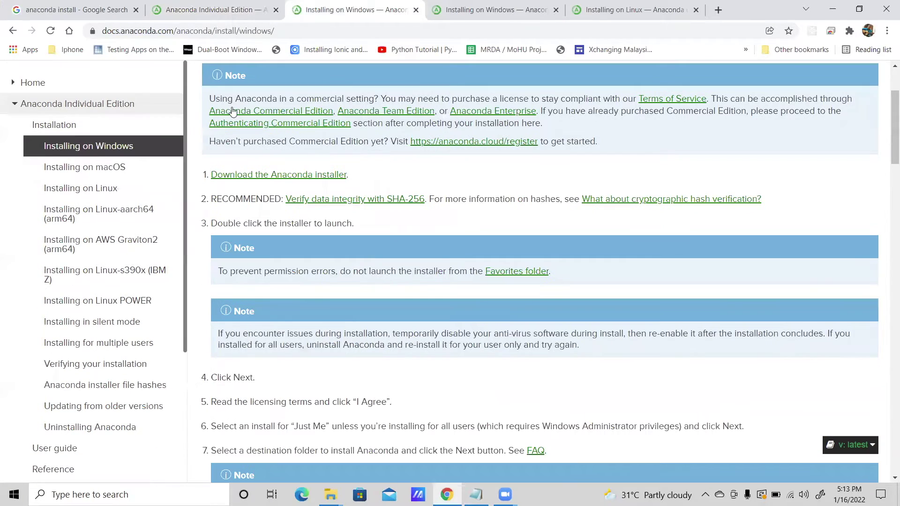
pyautogui.scroll(2, 348, 310)
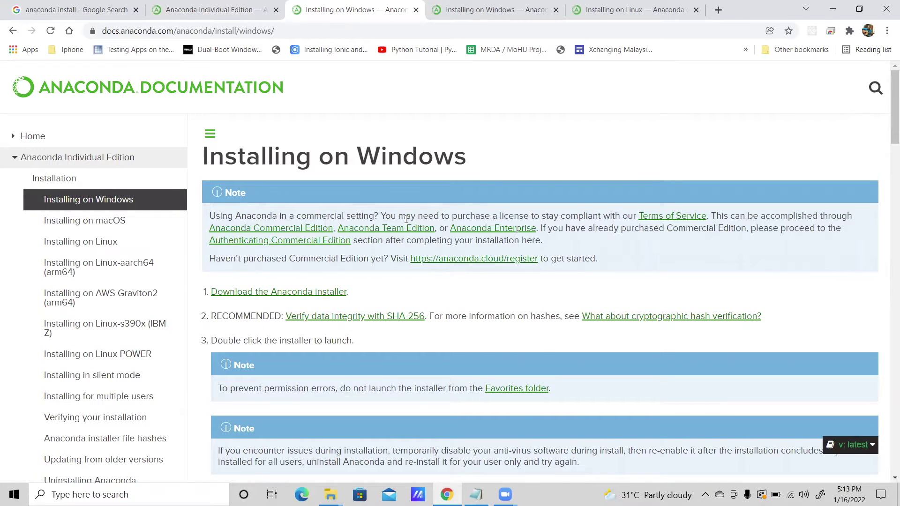
pyautogui.scroll(-1, 308, 227)
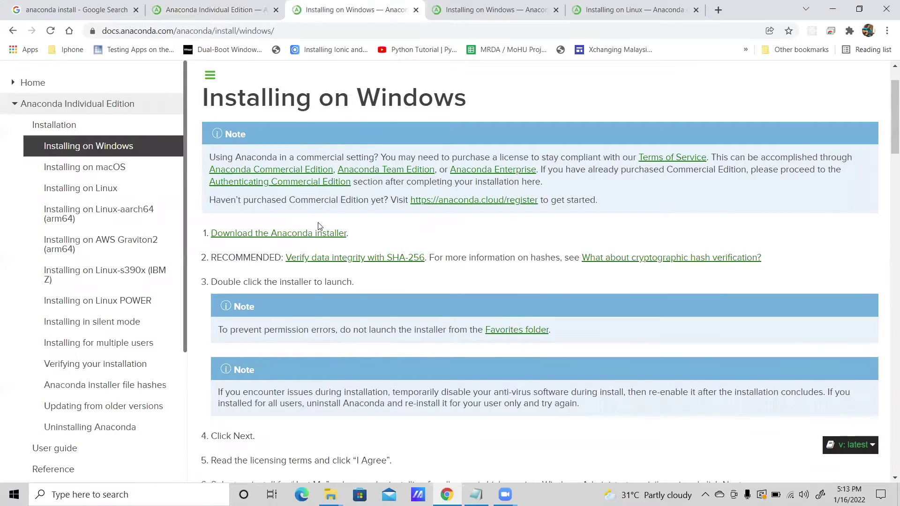
pyautogui.scroll(-1, 319, 226)
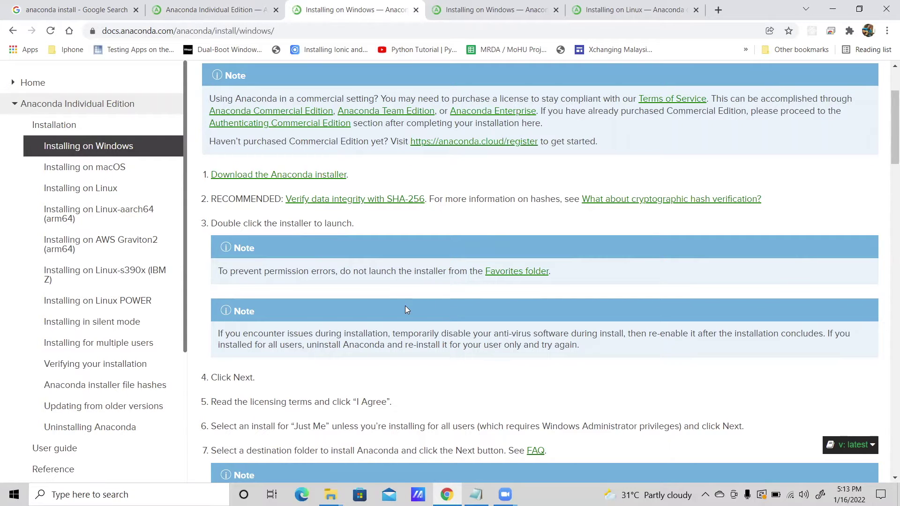
pyautogui.scroll(-2, 406, 310)
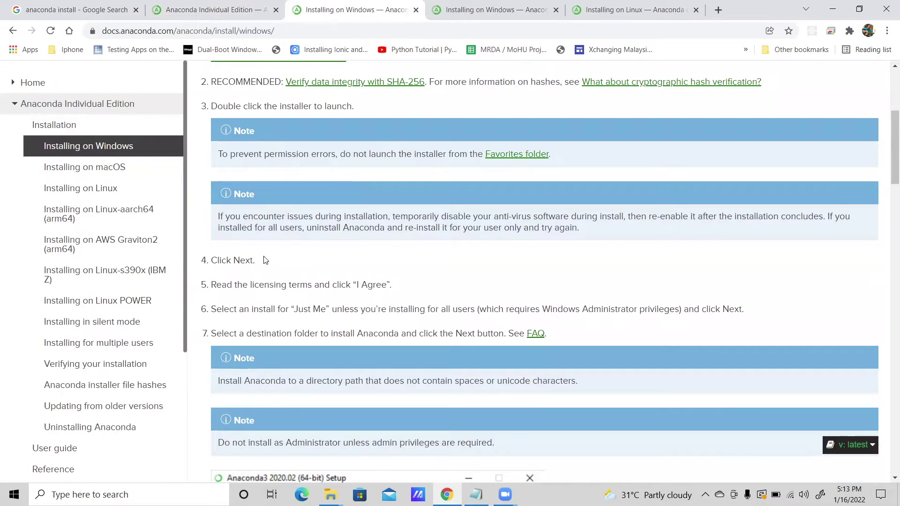
pyautogui.scroll(-2, 300, 280)
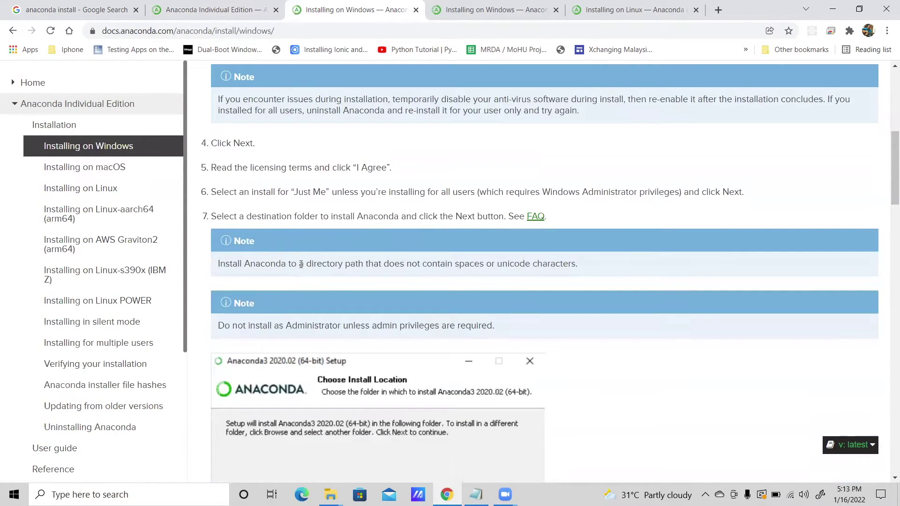
pyautogui.scroll(-2, 303, 308)
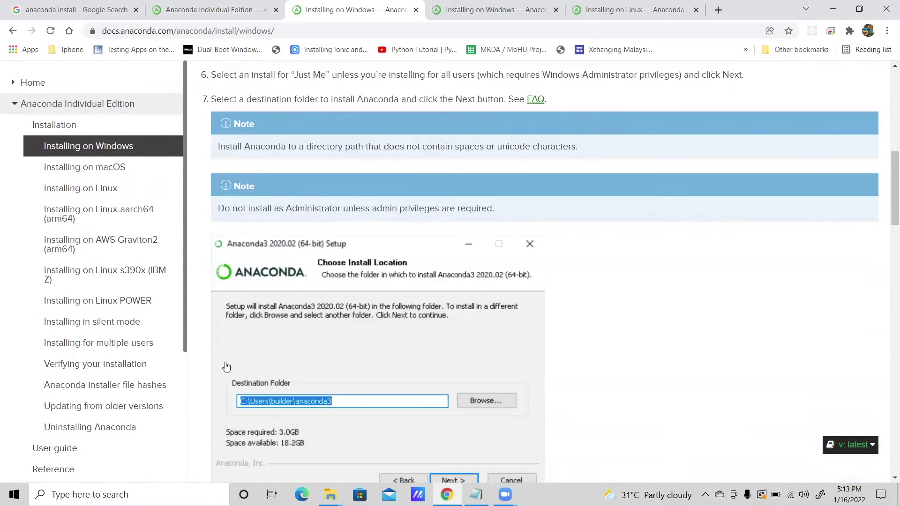
pyautogui.scroll(-1, 528, 263)
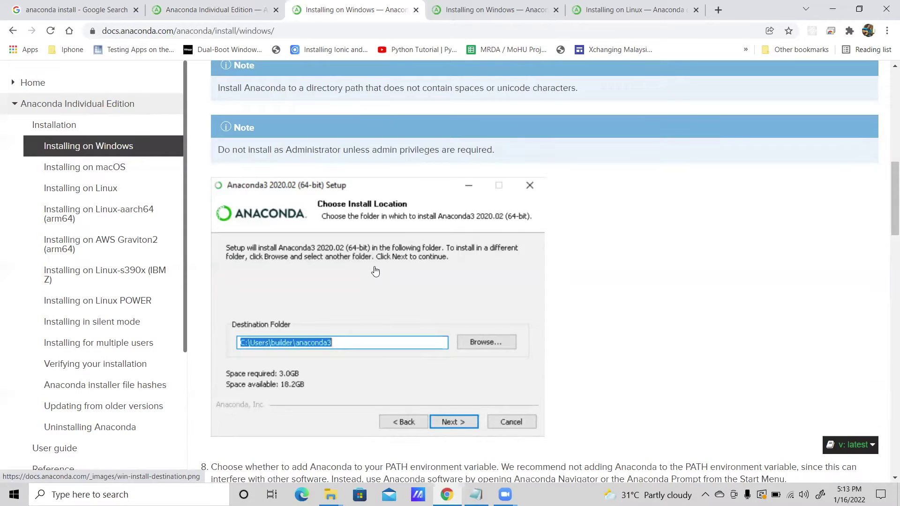
# Examine the remaining Windows instructions, covering the advanced options, the optional PyCharm step, finishing setup and verifying the installation.
pyautogui.scroll(-3, 366, 273)
pyautogui.scroll(-5, 346, 275)
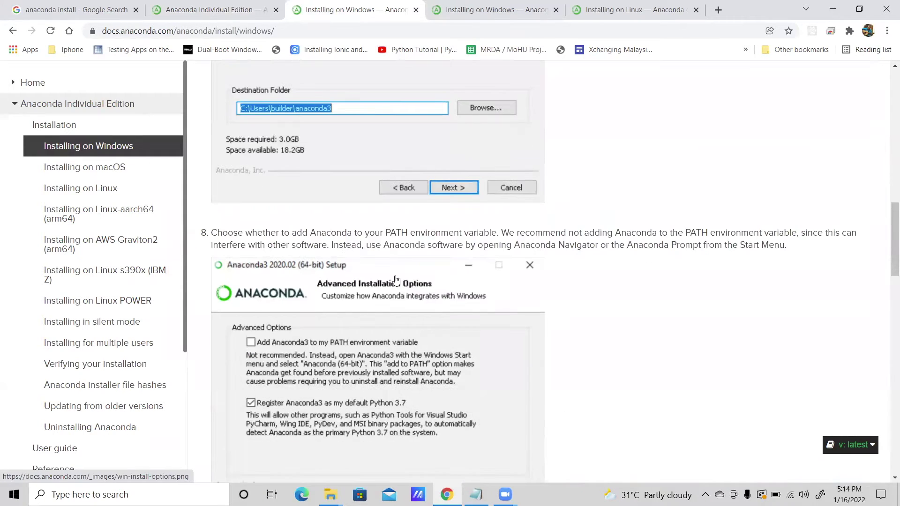
pyautogui.scroll(-4, 349, 266)
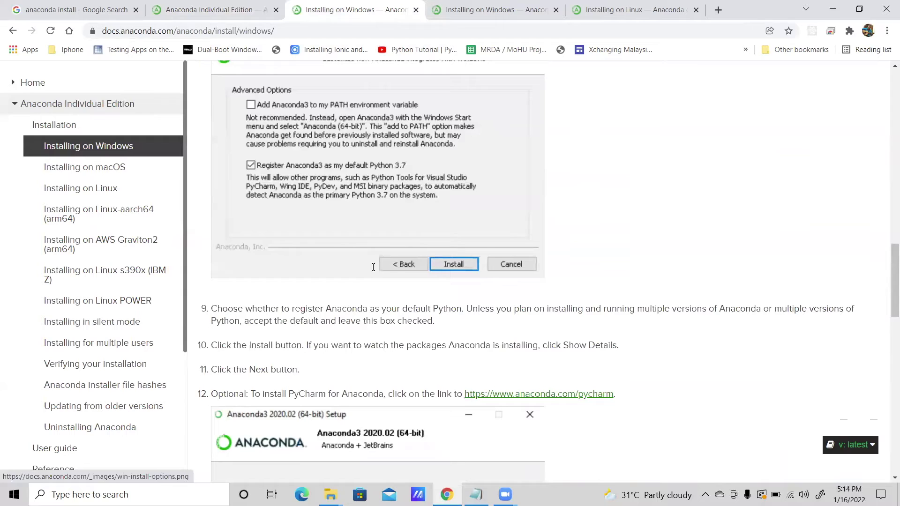
pyautogui.scroll(-3, 380, 282)
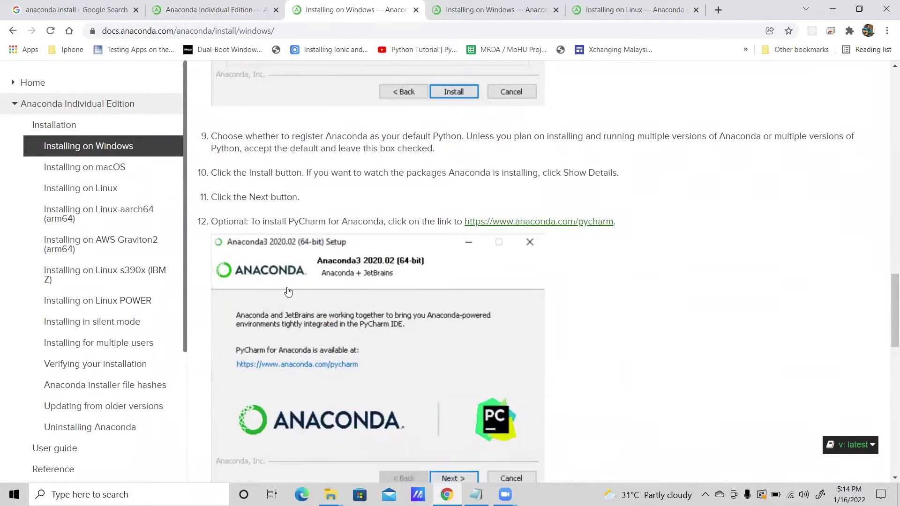
pyautogui.scroll(-2, 385, 291)
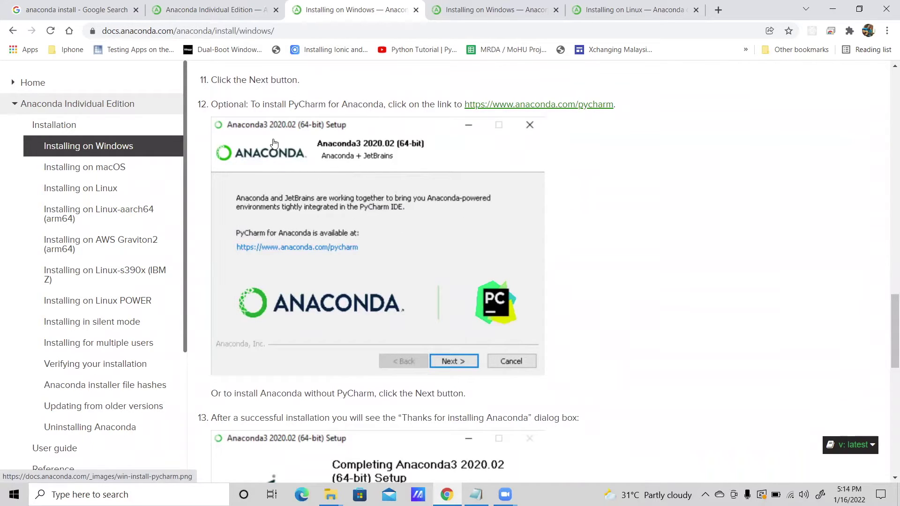
pyautogui.doubleClick(218, 105)
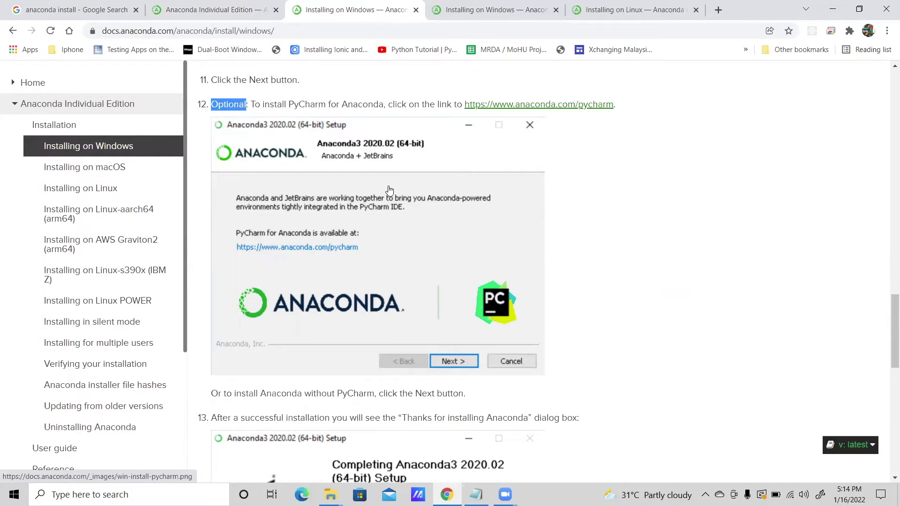
pyautogui.scroll(-2, 409, 277)
pyautogui.scroll(-6, 341, 310)
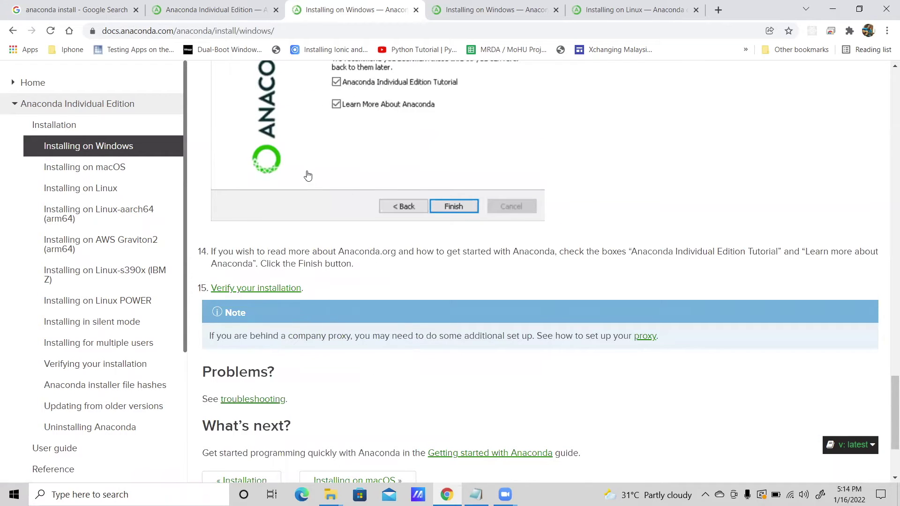
# Open the Installing on macOS documentation page and examine the first graphical install steps, up to choosing the install location.
pyautogui.click(84, 173)
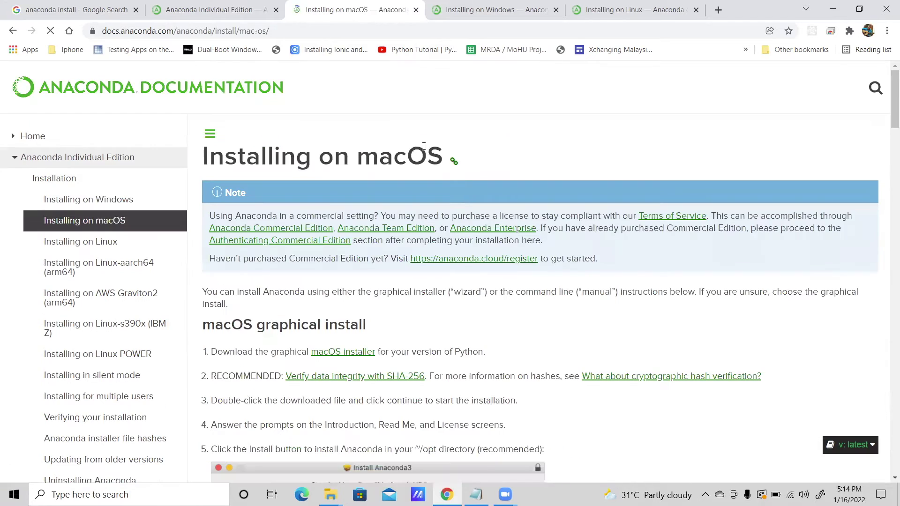
pyautogui.scroll(-4, 370, 232)
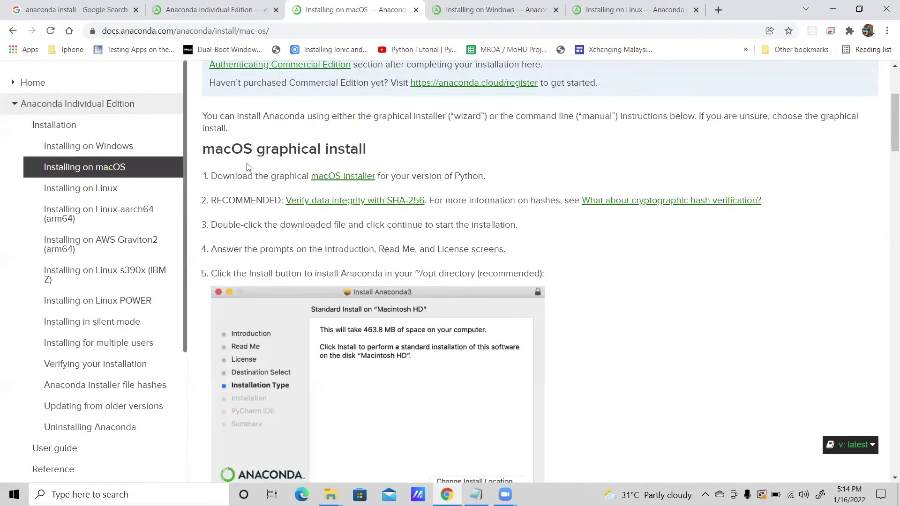
pyautogui.scroll(-1, 271, 242)
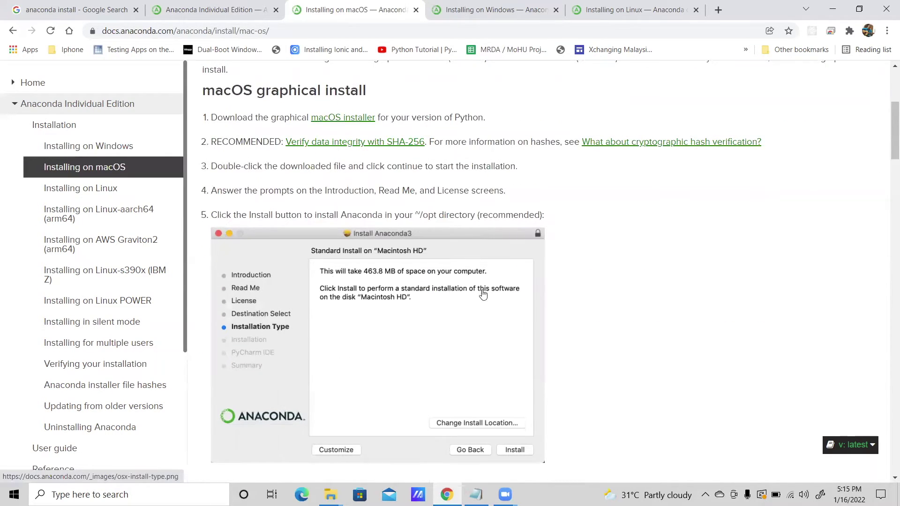
pyautogui.scroll(-1, 443, 330)
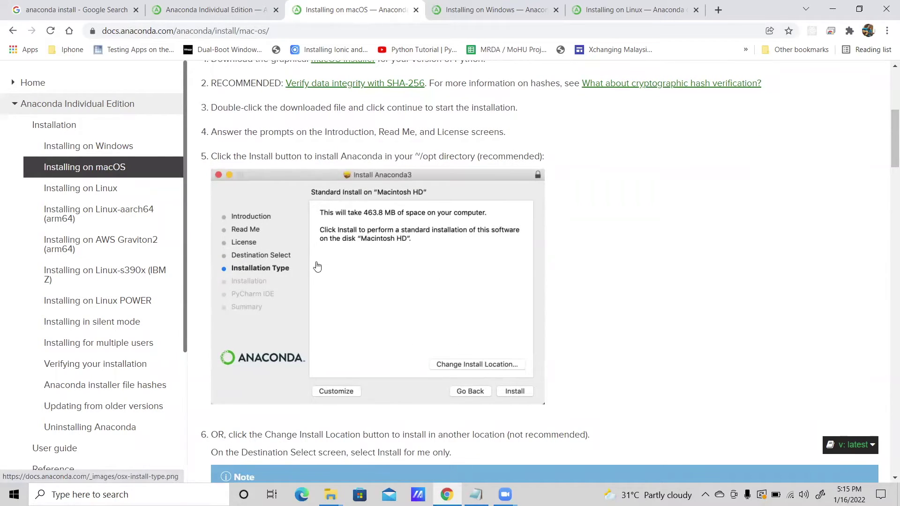
pyautogui.scroll(-4, 363, 285)
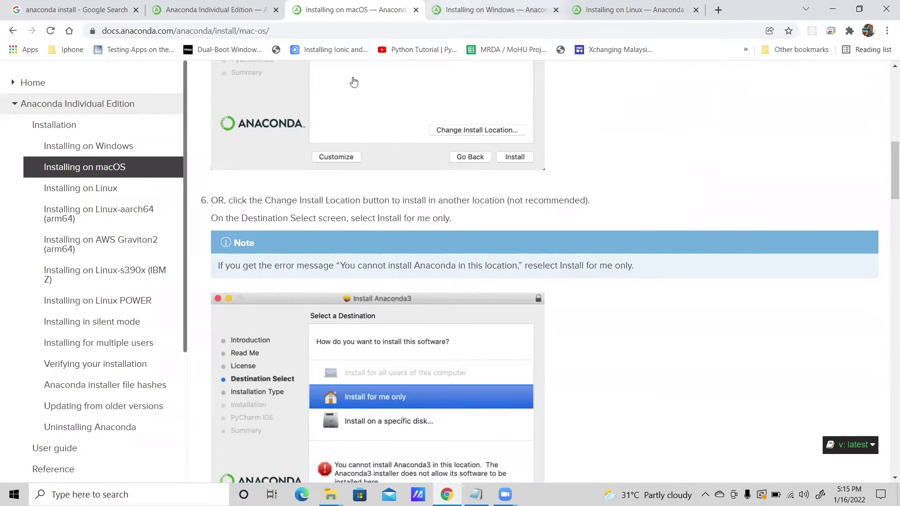
# Switch to the second Windows instructions page, open Installing on Linux from there, and examine the prerequisites and x86 installation commands.
pyautogui.hotkey('ctrl', 'Tab')
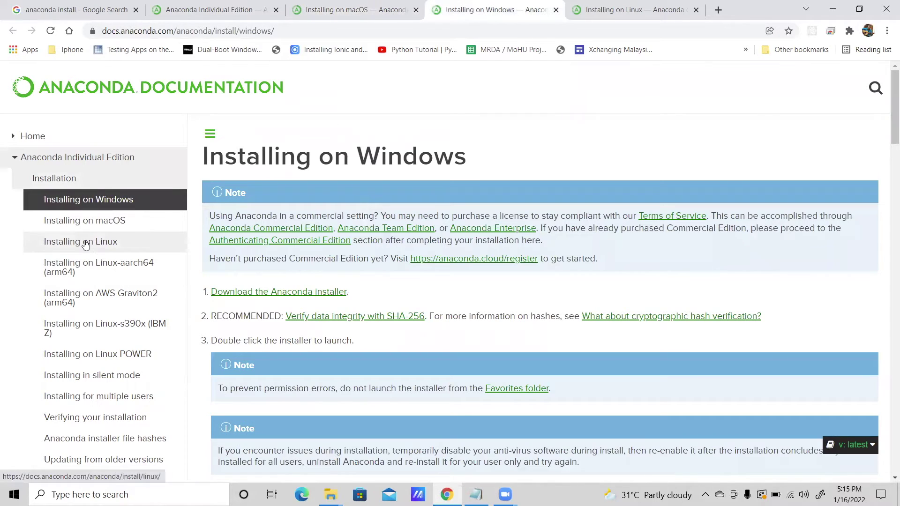
pyautogui.click(144, 239)
pyautogui.scroll(-2, 225, 242)
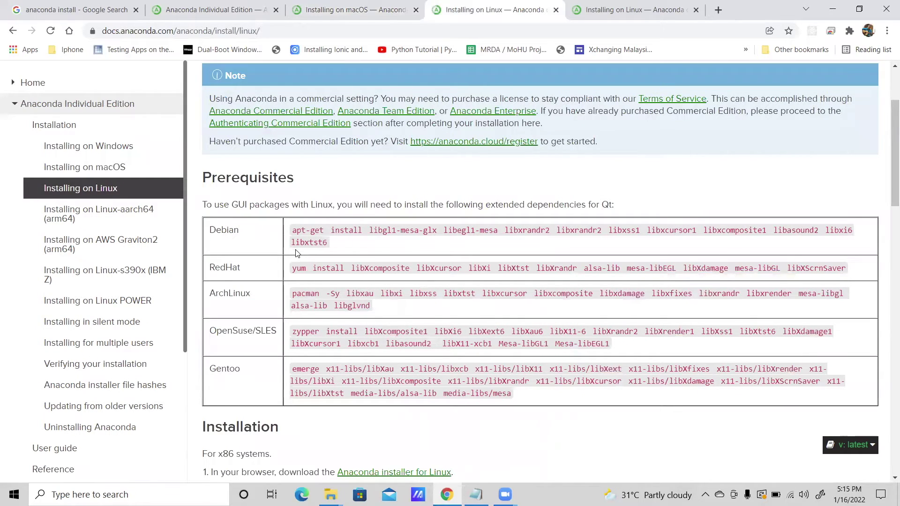
pyautogui.scroll(-5, 304, 301)
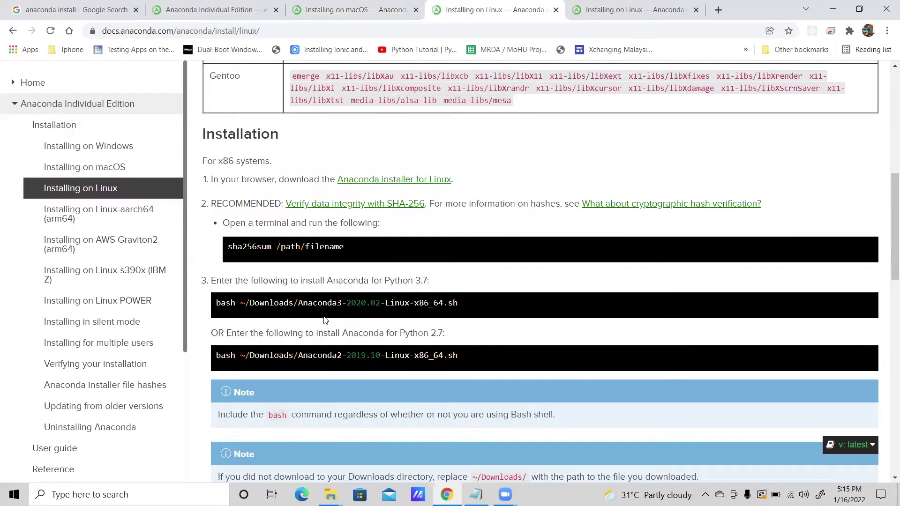
# Return to the macOS instructions and examine the graphical install steps through to verifying the installation.
pyautogui.click(352, 10)
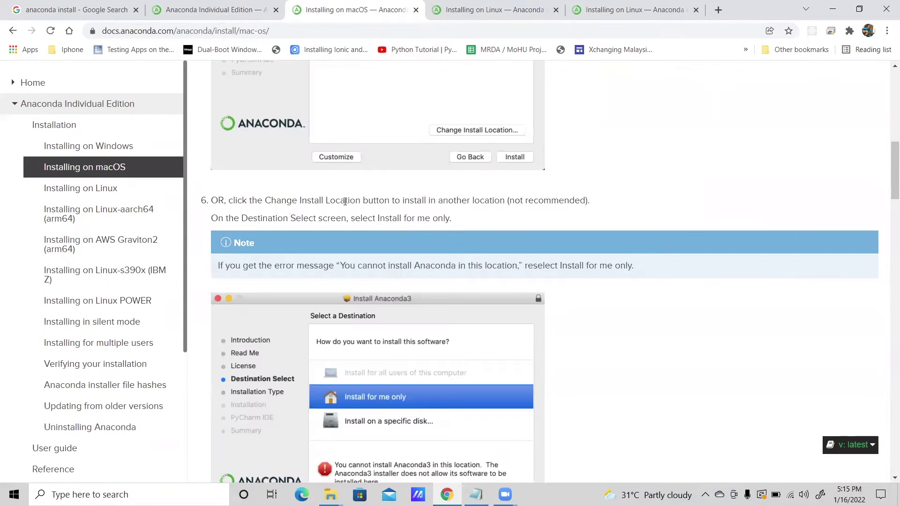
pyautogui.scroll(4, 352, 221)
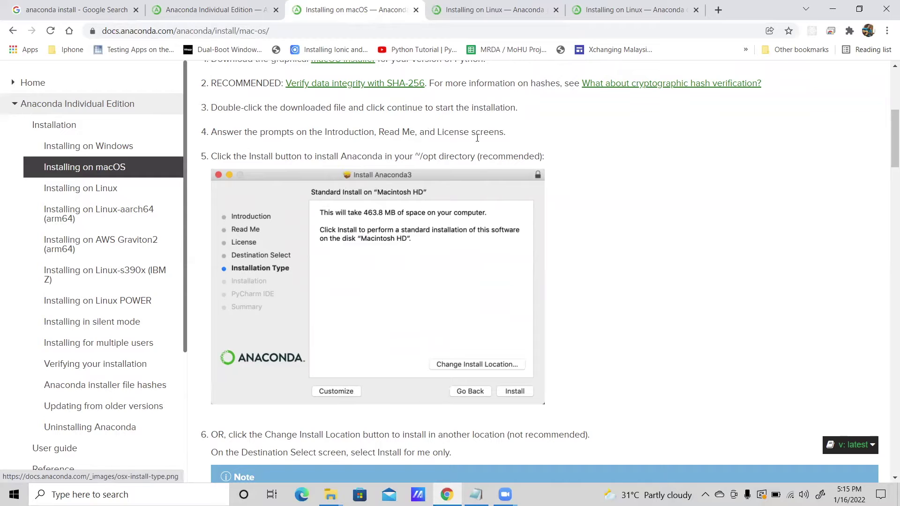
pyautogui.scroll(-3, 417, 308)
pyautogui.scroll(-12, 418, 308)
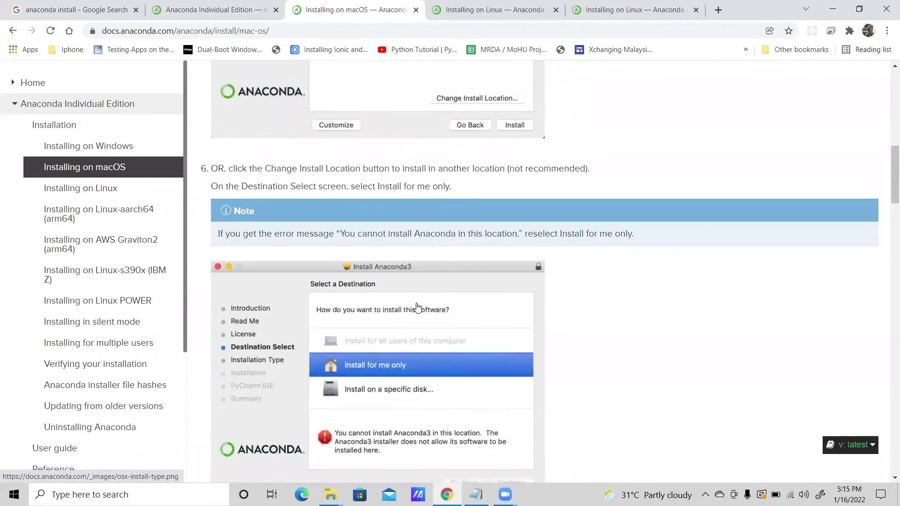
pyautogui.scroll(-15, 418, 306)
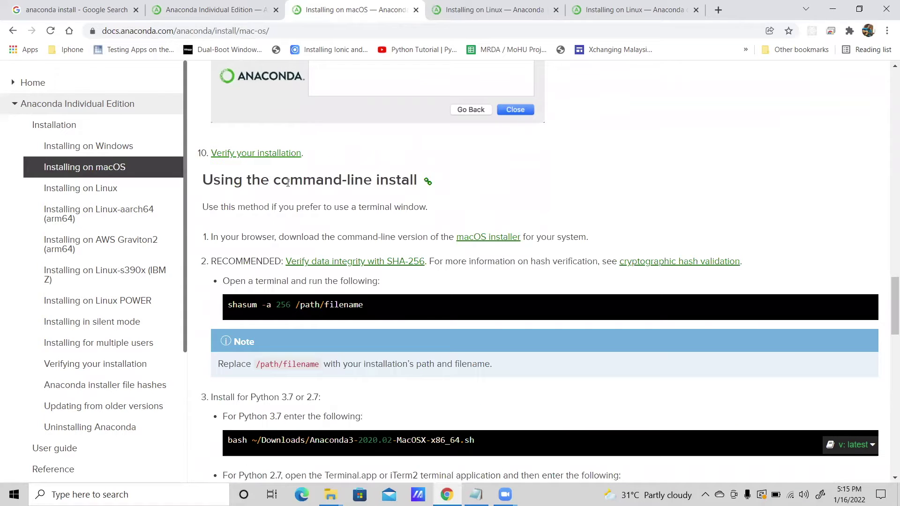
# Highlight the command-line install heading on the macOS page and examine its terminal commands and installer prompts.
pyautogui.moveTo(281, 181); pyautogui.dragTo(397, 181)
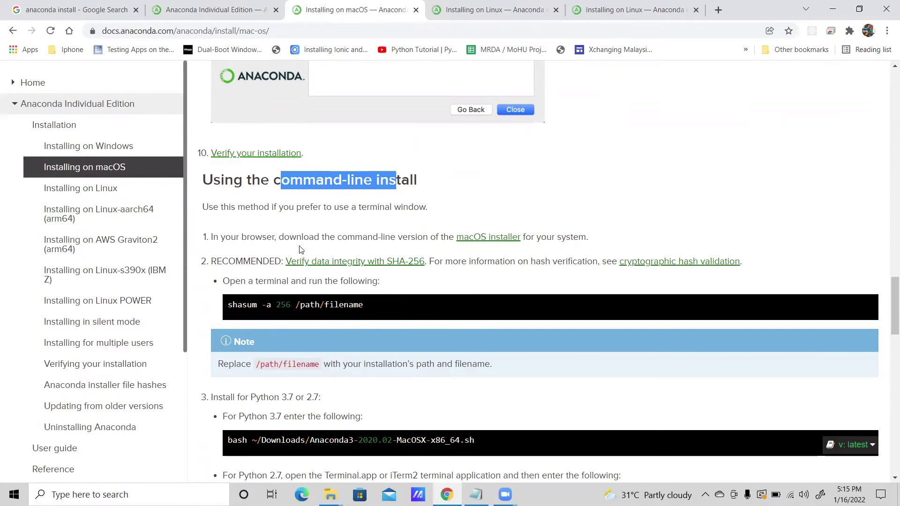
pyautogui.scroll(-4, 297, 240)
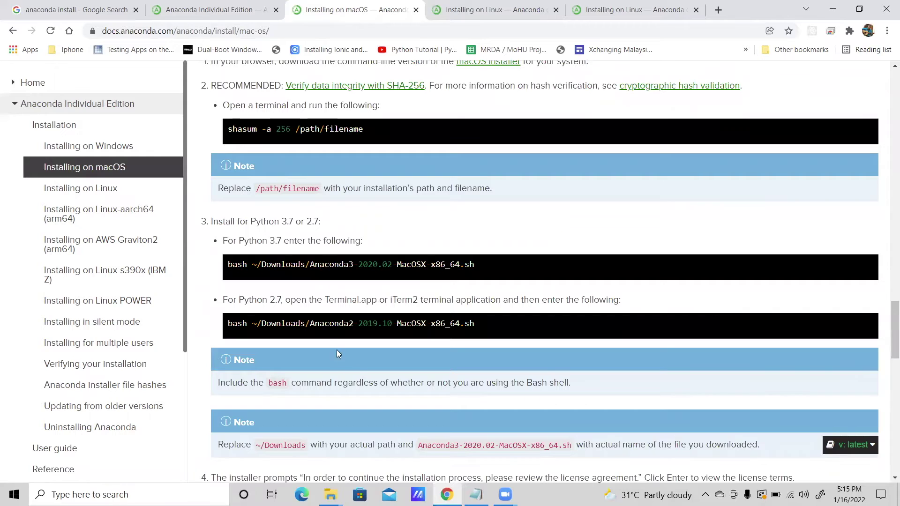
pyautogui.scroll(-7, 334, 349)
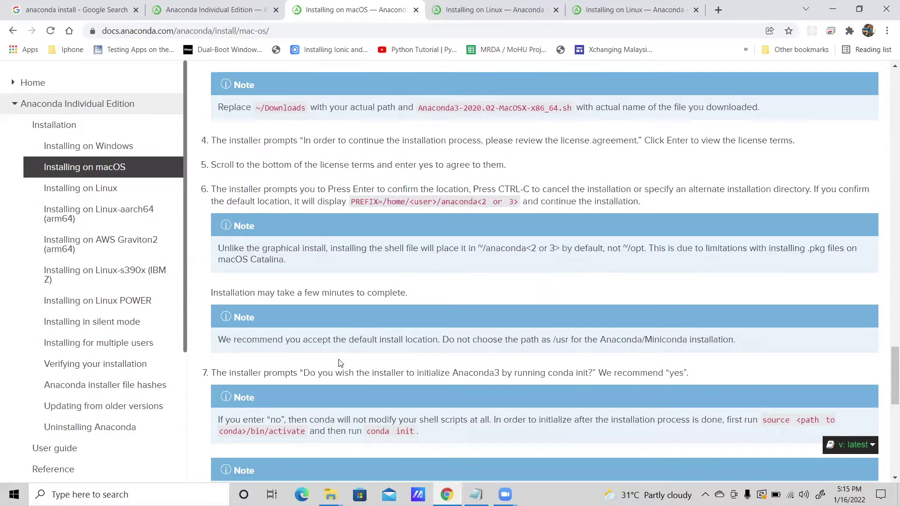
pyautogui.scroll(18, 341, 364)
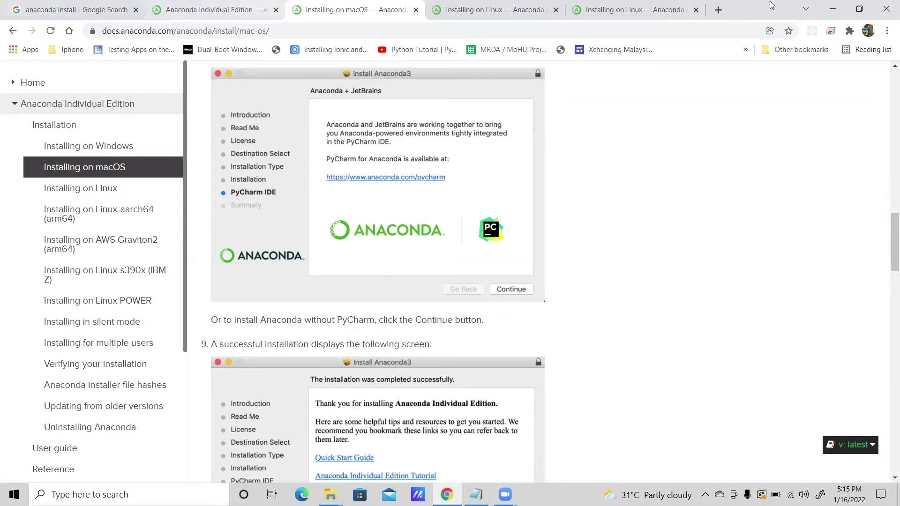
# Minimize the browser, search Windows for "anacon" to launch Anaconda Navigator, and postpone its update with a later reminder.
pyautogui.click(833, 9)
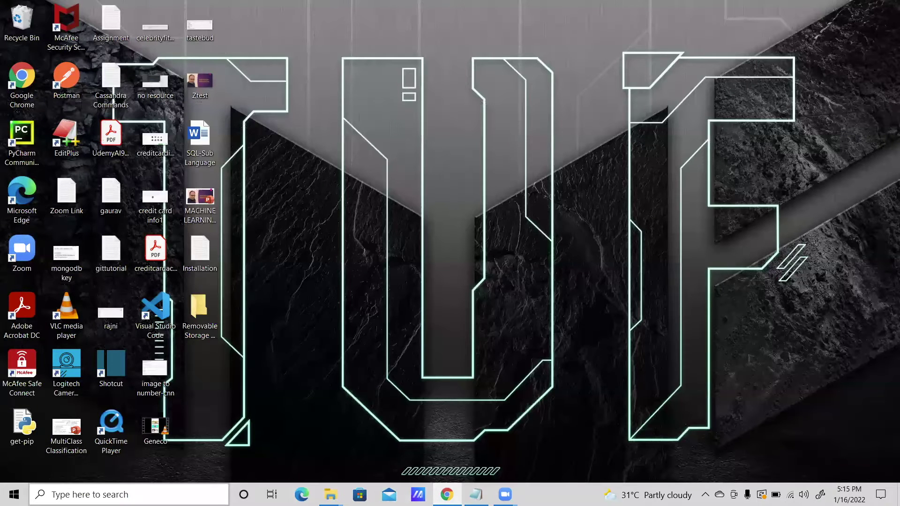
pyautogui.click(89, 495)
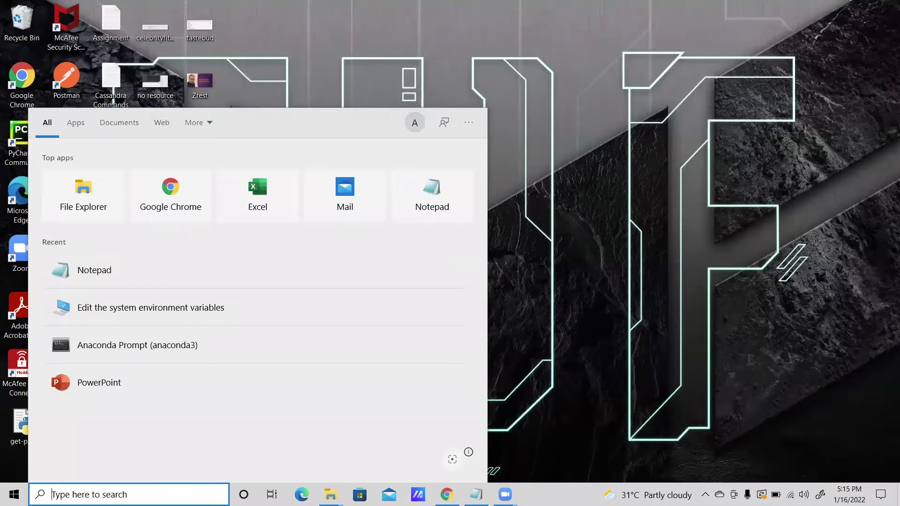
pyautogui.write('anacon')
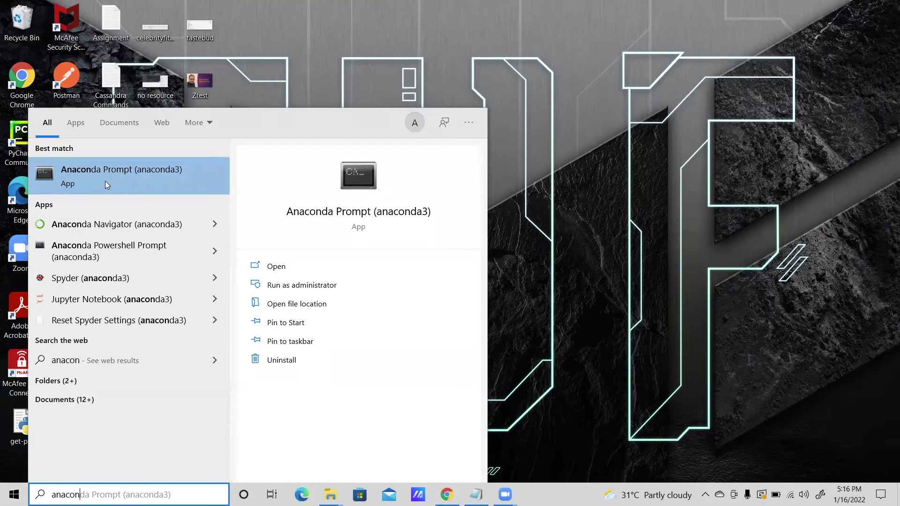
pyautogui.click(117, 225)
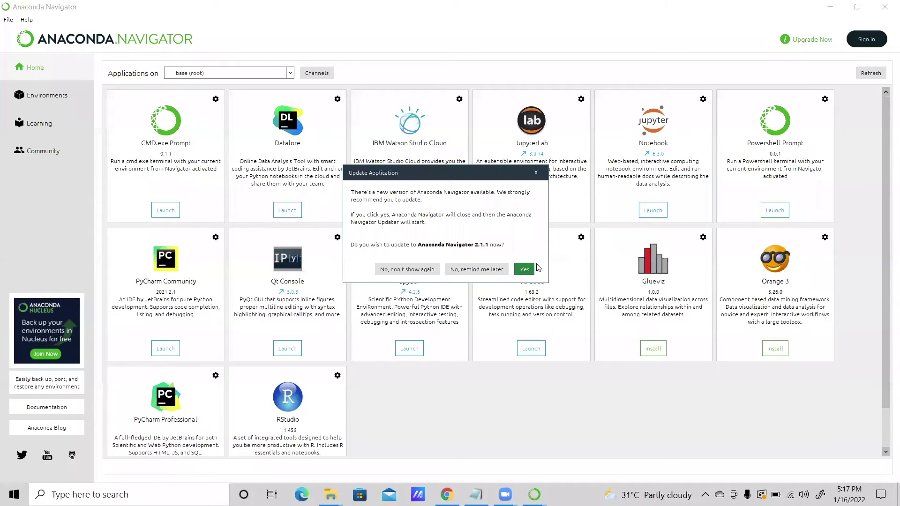
pyautogui.click(477, 269)
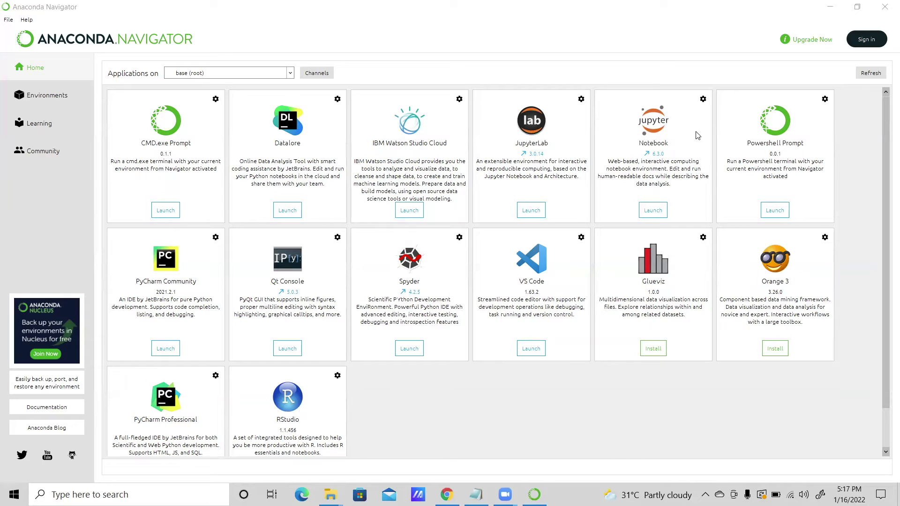
# Launch Jupyter Notebook from Anaconda Navigator and examine its localhost:8888/tree address and home folder listing.
pyautogui.click(654, 211)
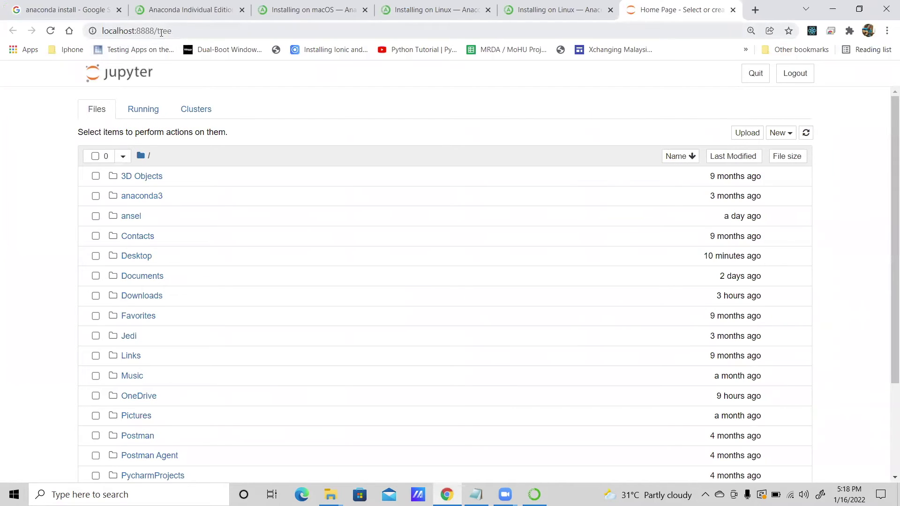
pyautogui.click(110, 31)
pyautogui.doubleClick(168, 31)
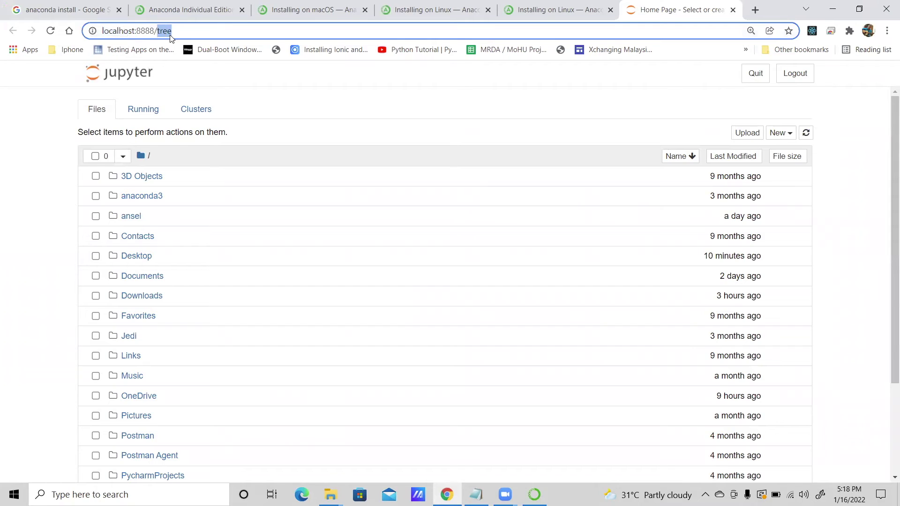
pyautogui.doubleClick(141, 31)
pyautogui.scroll(-1, 156, 329)
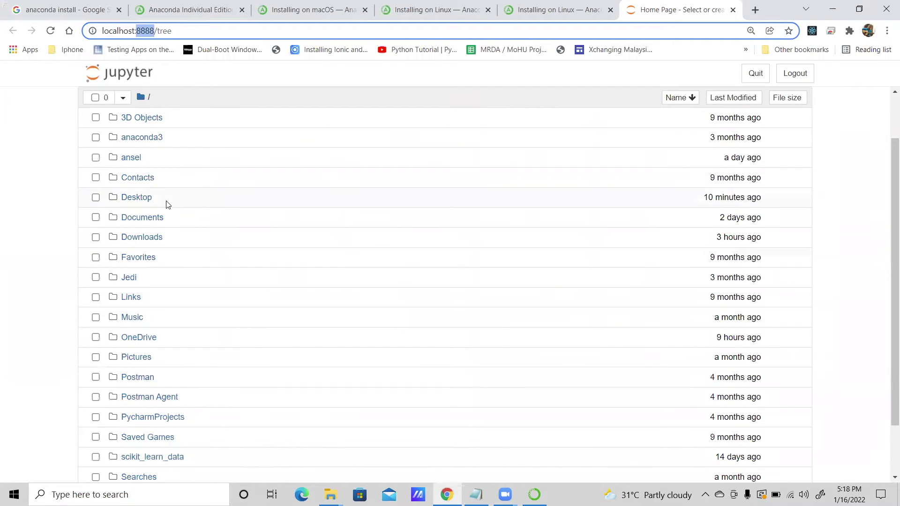
pyautogui.scroll(-1, 164, 253)
pyautogui.scroll(3, 189, 314)
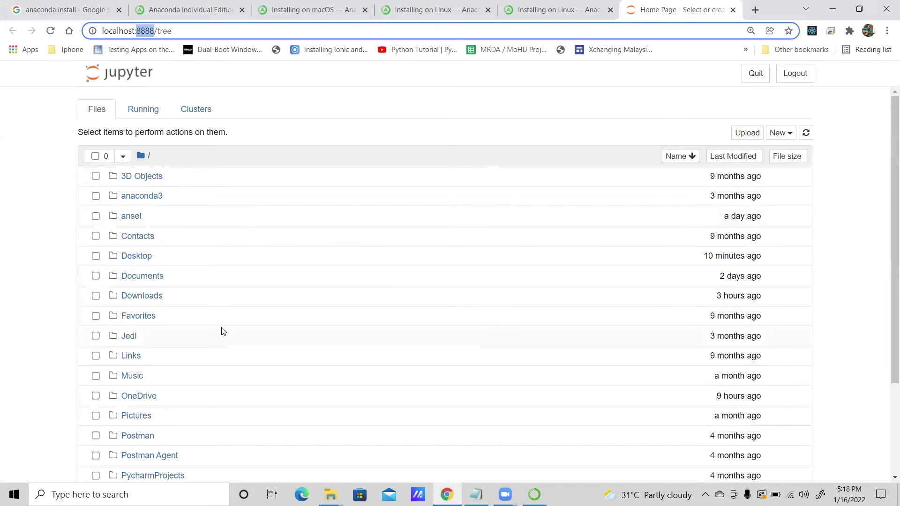
# Check the options for creating new items in Jupyter, then open the ML Teachings folder inside Downloads.
pyautogui.click(781, 133)
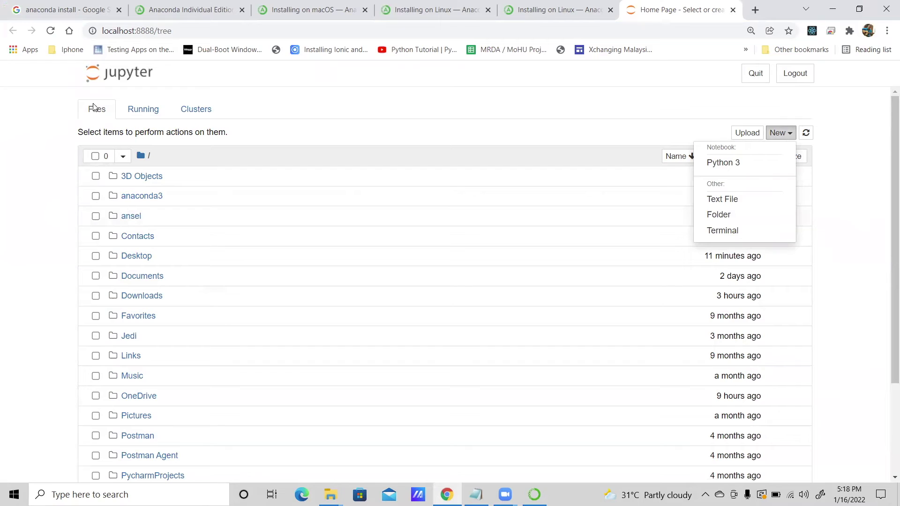
pyautogui.click(32, 272)
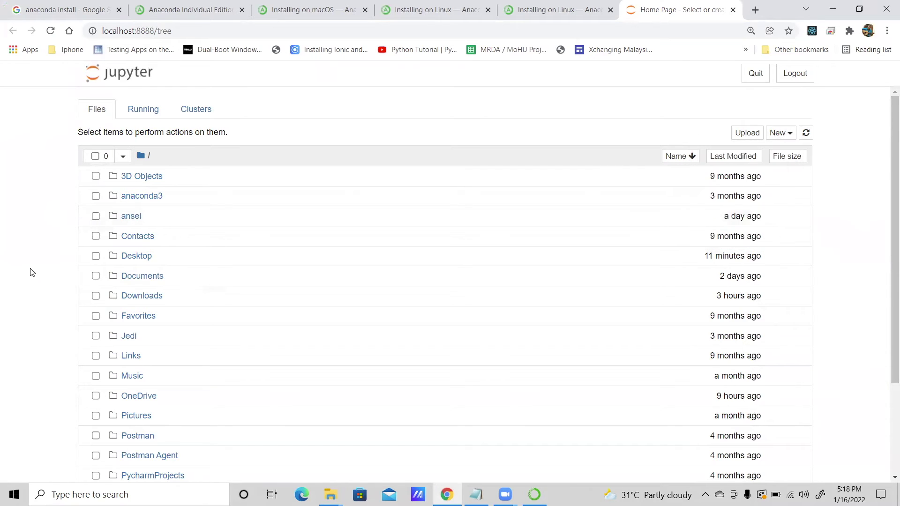
pyautogui.click(141, 298)
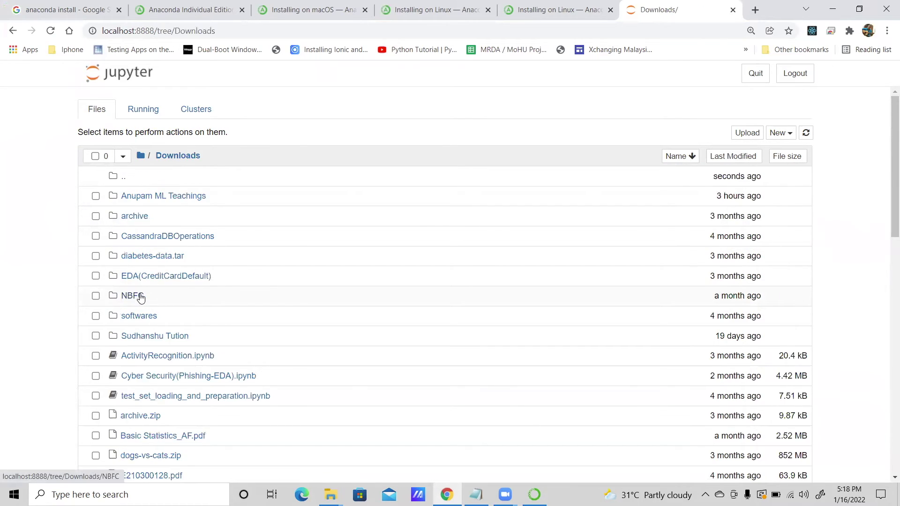
pyautogui.click(149, 198)
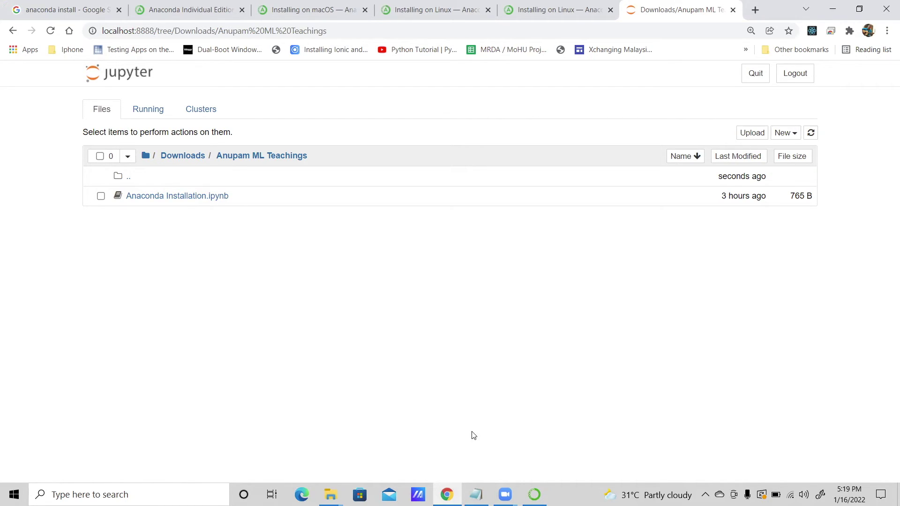
# Switch to the Installation notes in Notepad, add the line "Python Files have an extension of .py", and return to Jupyter in Chrome.
pyautogui.click(476, 495)
pyautogui.click(444, 290)
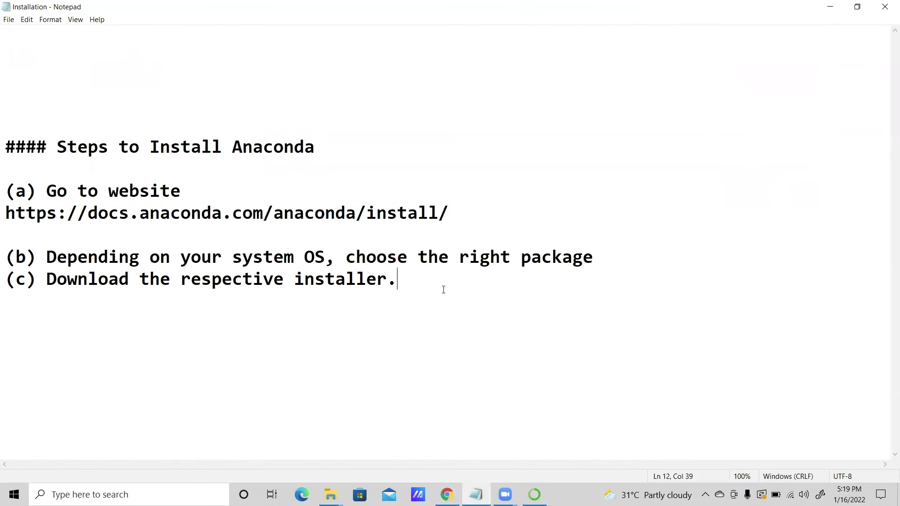
pyautogui.press('Return')
pyautogui.press('Return')
pyautogui.write('Pythin')
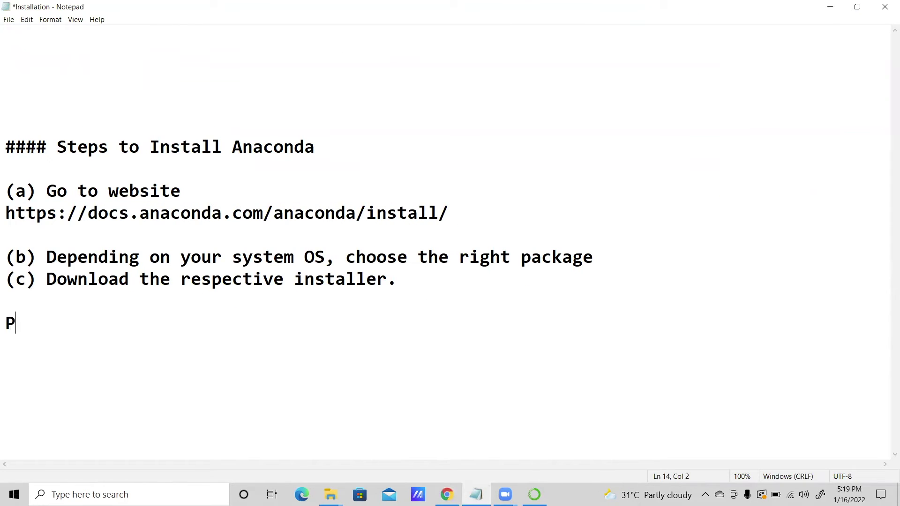
pyautogui.press('BackSpace')
pyautogui.press('BackSpace')
pyautogui.write('on ')
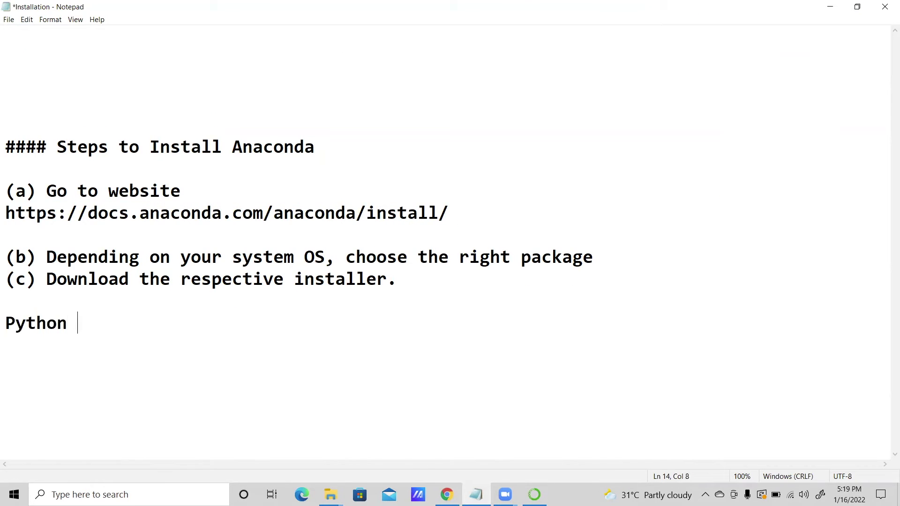
pyautogui.write('Files j')
pyautogui.press('BackSpace')
pyautogui.write('have an e')
pyautogui.write('xtension ')
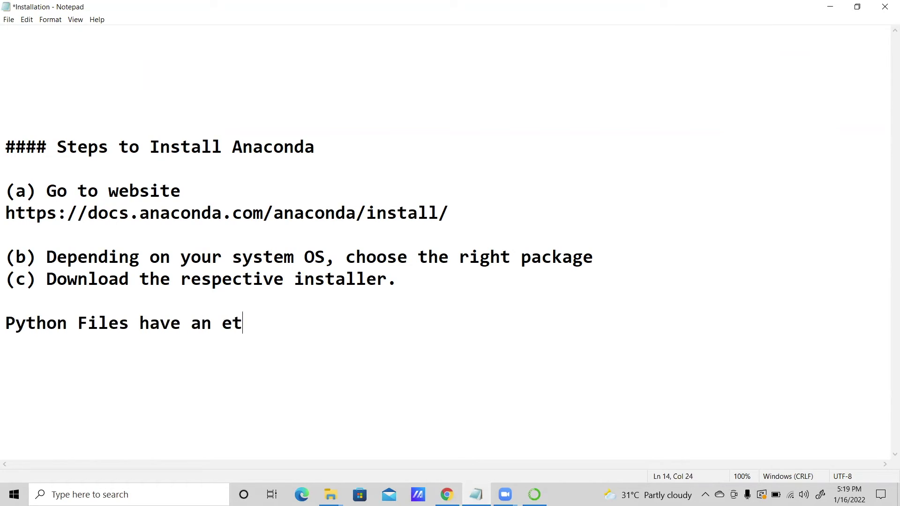
pyautogui.write('of .py')
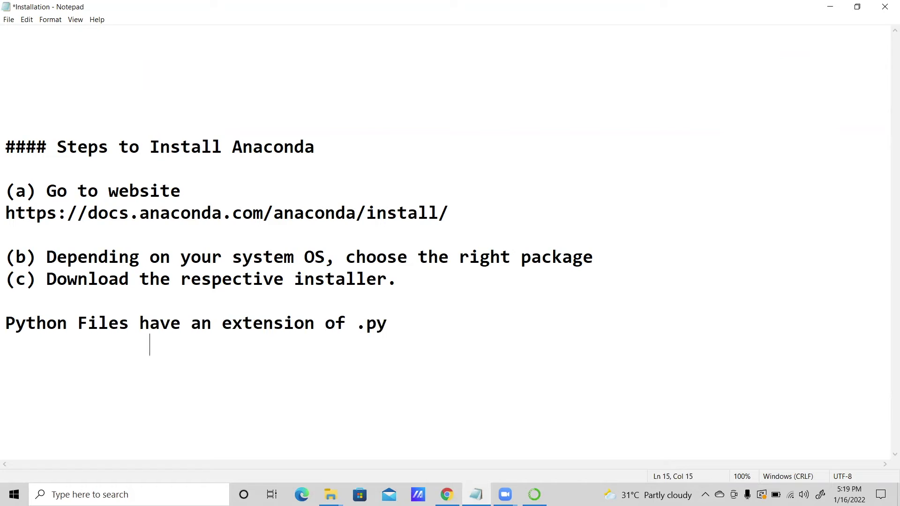
pyautogui.hotkey('alt', 'Tab')
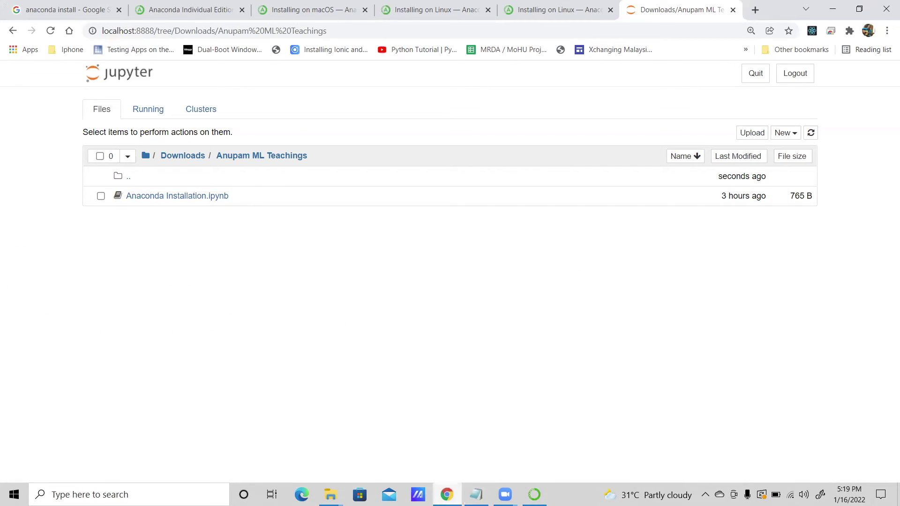
# Switch to the Installation notes in Notepad and add the indented line "App.ipynb" below the note about Python file extensions.
pyautogui.hotkey('alt', 'Tab')
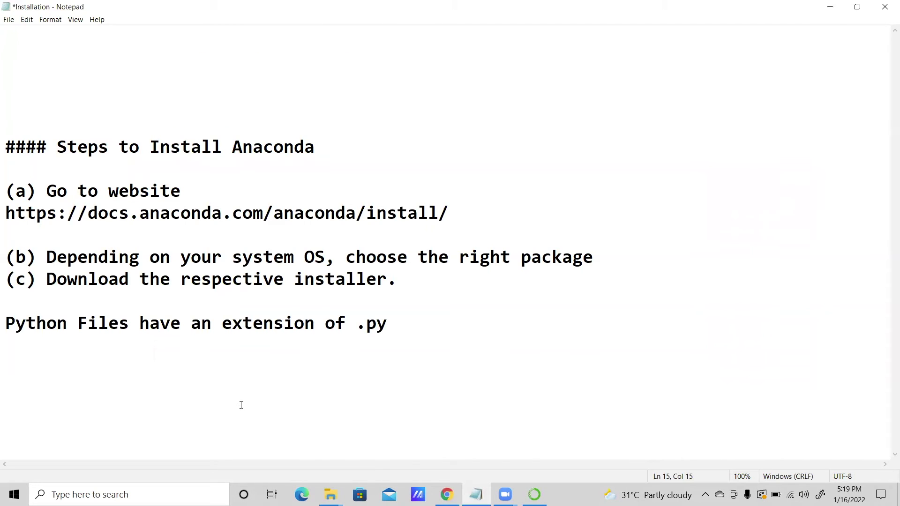
pyautogui.write('.ipynb')
pyautogui.moveTo(171, 346); pyautogui.dragTo(212, 341)
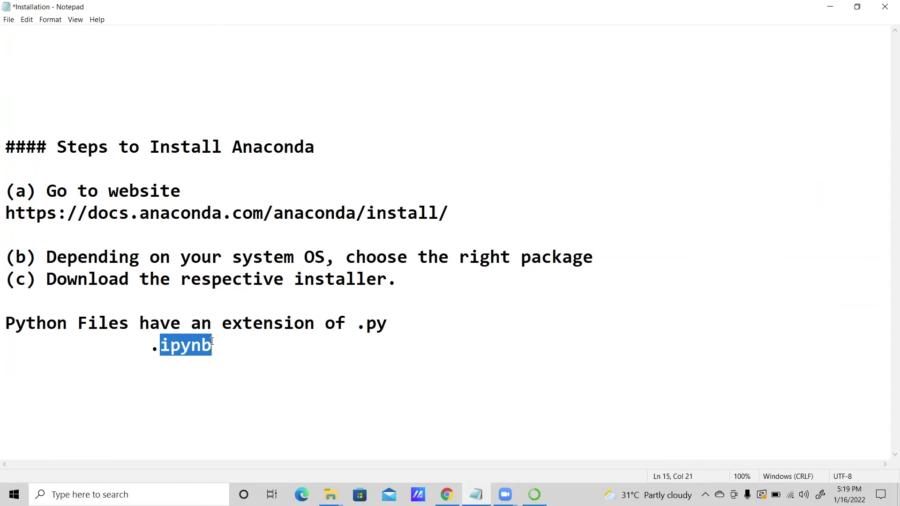
pyautogui.click(133, 351)
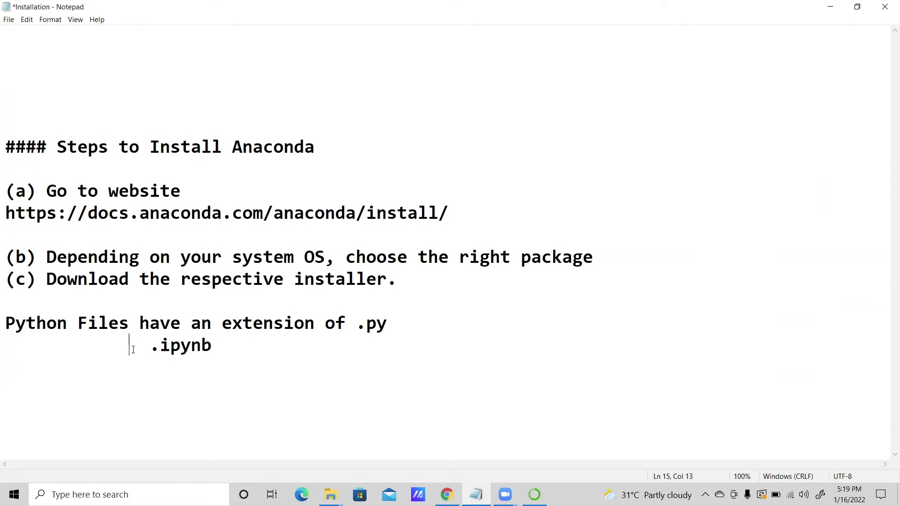
pyautogui.write('App')
pyautogui.press('Right')
pyautogui.press('Right')
pyautogui.press('BackSpace')
pyautogui.press('BackSpace')
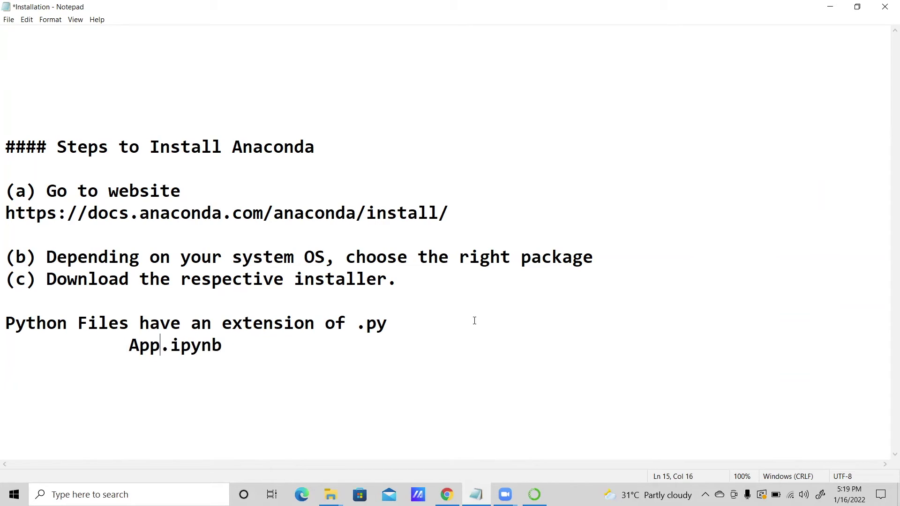
# Insert "App" before .py in the Python file extension note so the example reads "App.py".
pyautogui.click(357, 321)
pyautogui.write('App')
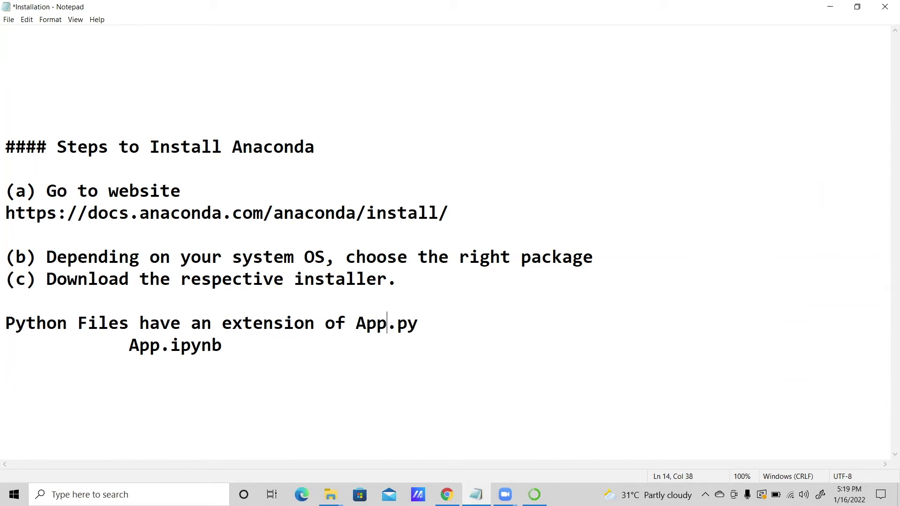
pyautogui.moveTo(125, 344); pyautogui.dragTo(236, 343)
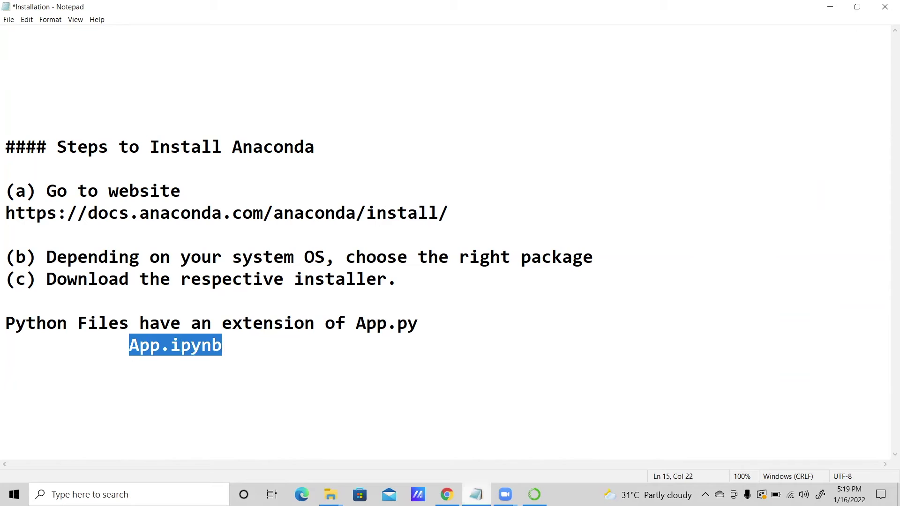
pyautogui.press('Right')
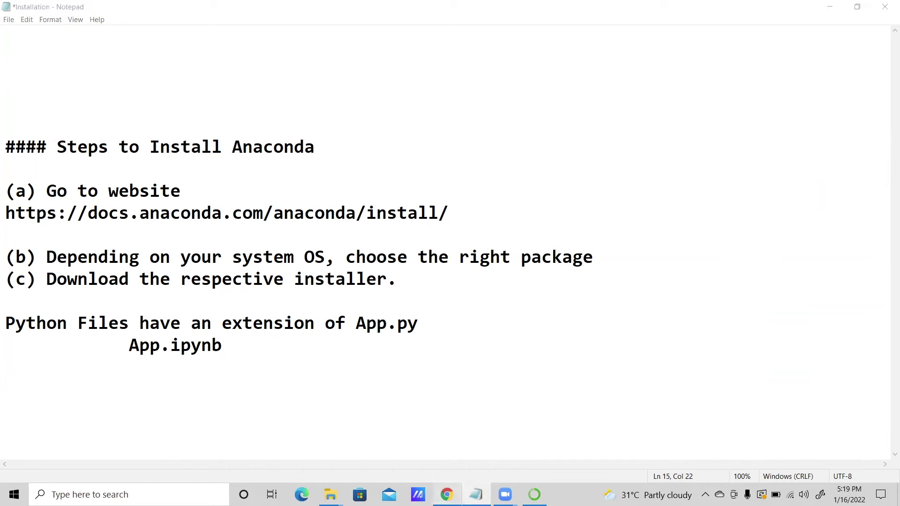
# Return to Jupyter in Chrome, open Anaconda Installation.ipynb from the ML Teachings folder, and close it again.
pyautogui.click(447, 495)
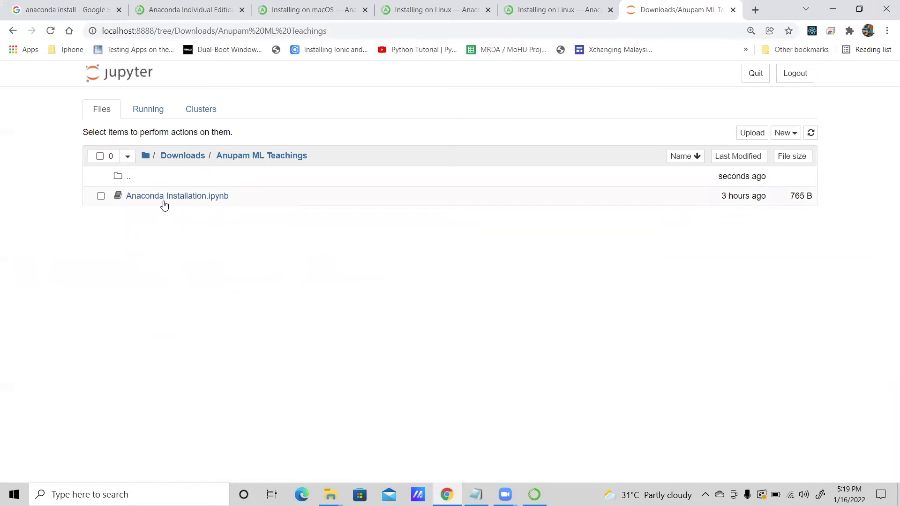
pyautogui.click(165, 199)
pyautogui.click(733, 10)
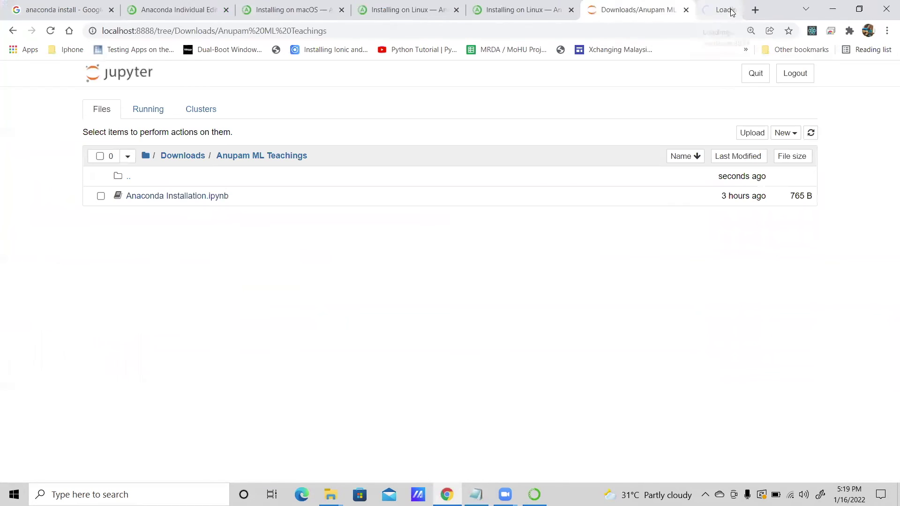
# Create a new Python 3 notebook in the ML Teachings folder and check its entry in the file listing.
pyautogui.click(784, 135)
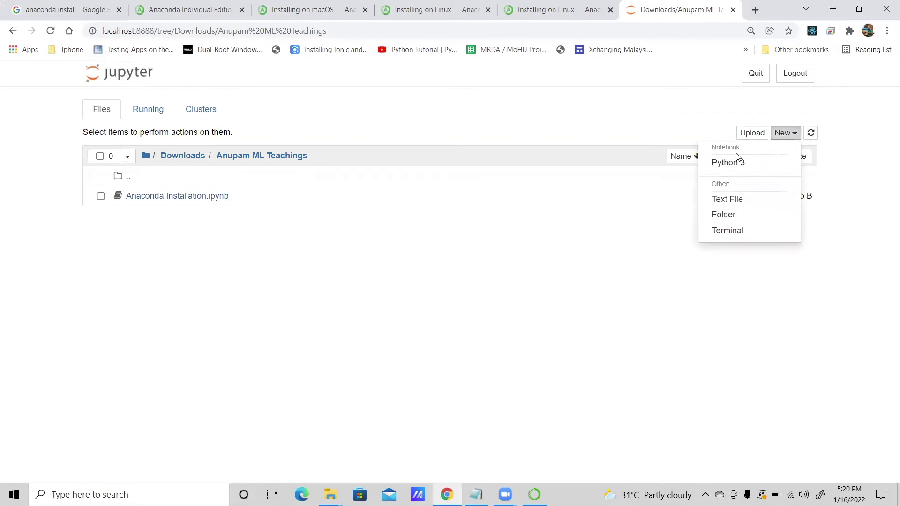
pyautogui.click(736, 163)
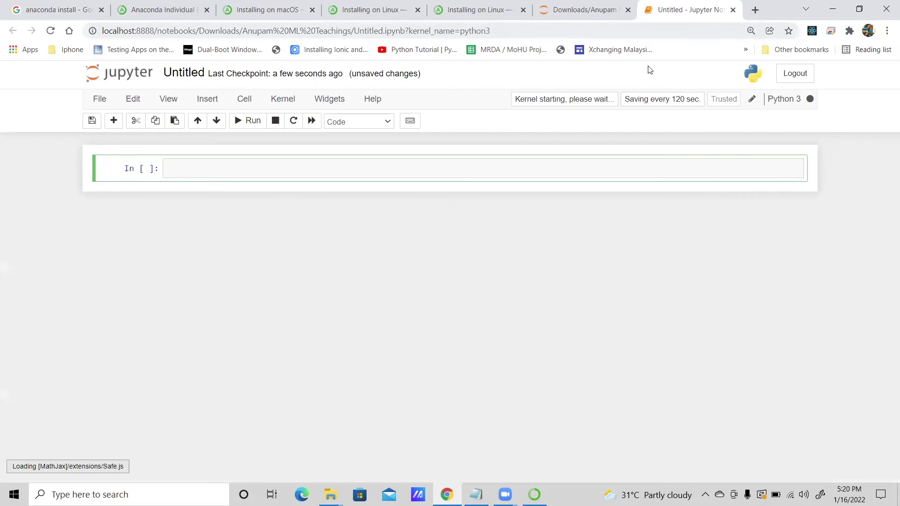
pyautogui.click(584, 10)
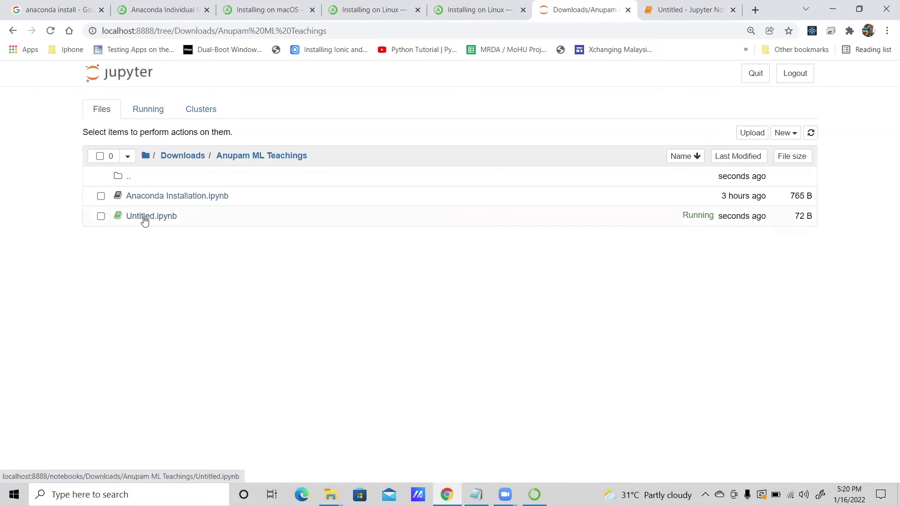
pyautogui.hotkey('ctrl', 'Tab')
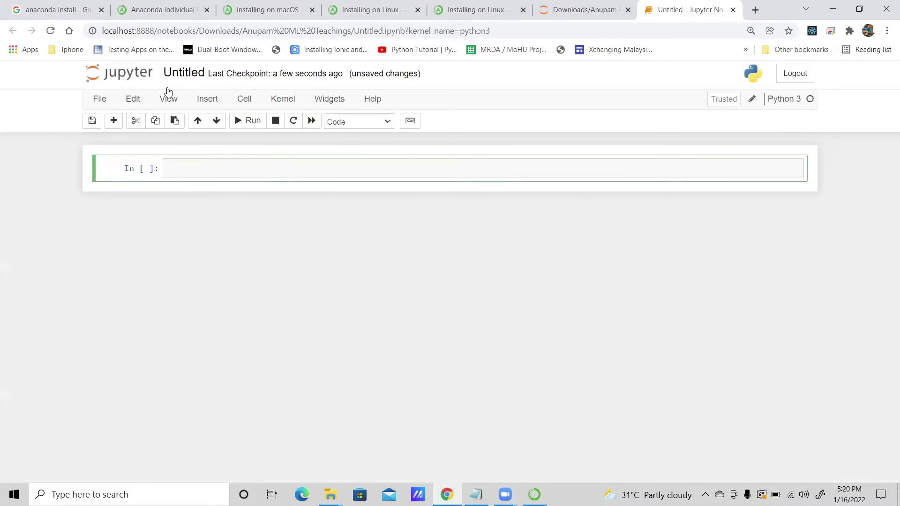
# Rename the new notebook as "Tutorial 1" and close it, leaving the page without saving.
pyautogui.click(193, 73)
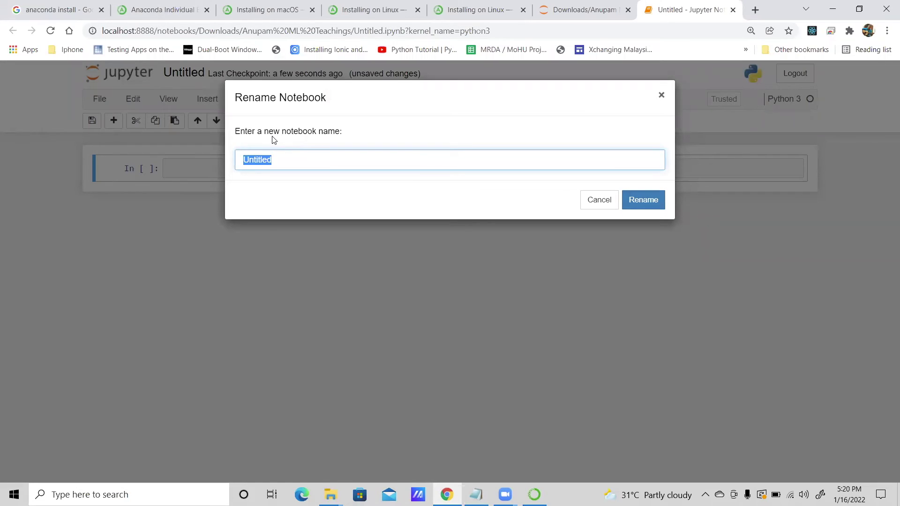
pyautogui.write('Tutorial 1')
pyautogui.click(652, 200)
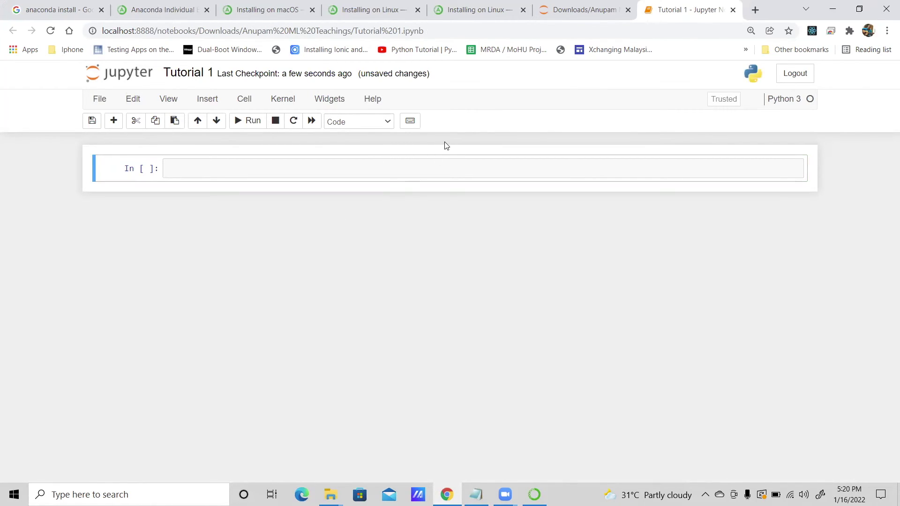
pyautogui.click(732, 10)
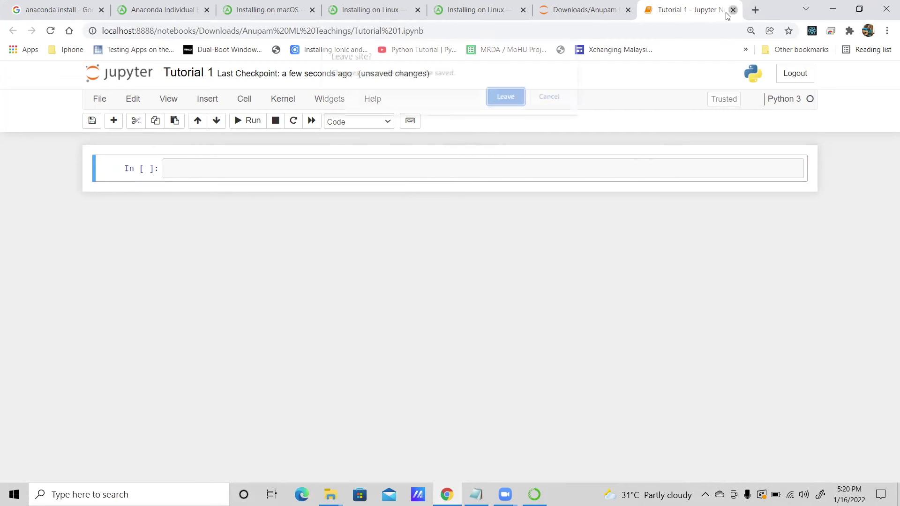
pyautogui.click(508, 99)
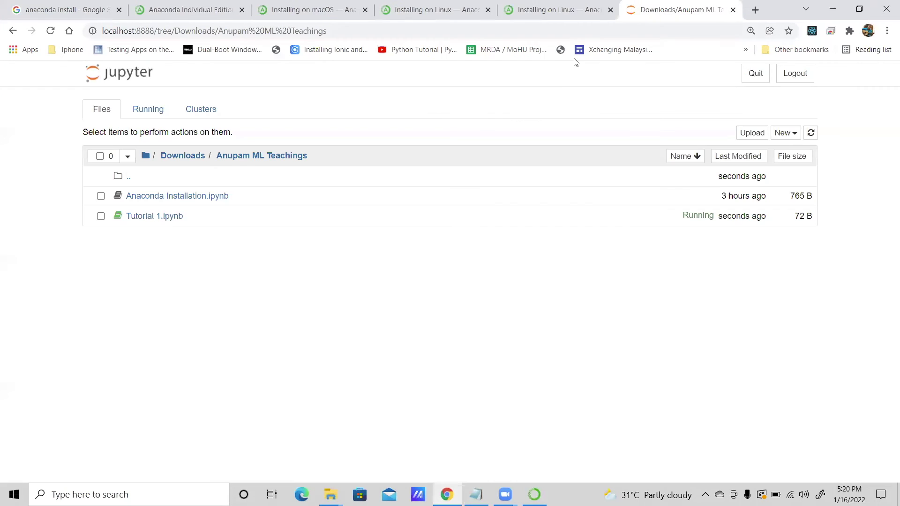
# Close the Jupyter file listing, minimize Chrome and Notepad, and quit Anaconda Navigator without closing the running notebook application.
pyautogui.click(733, 10)
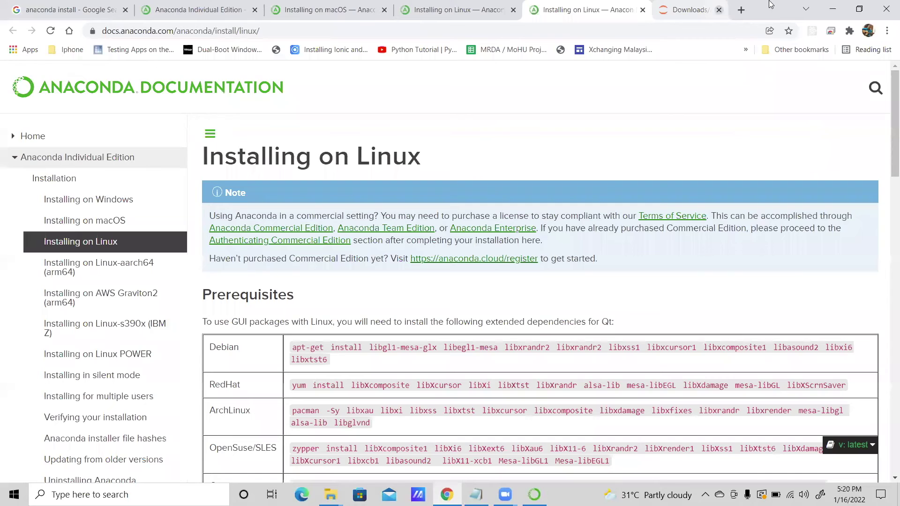
pyautogui.click(839, 11)
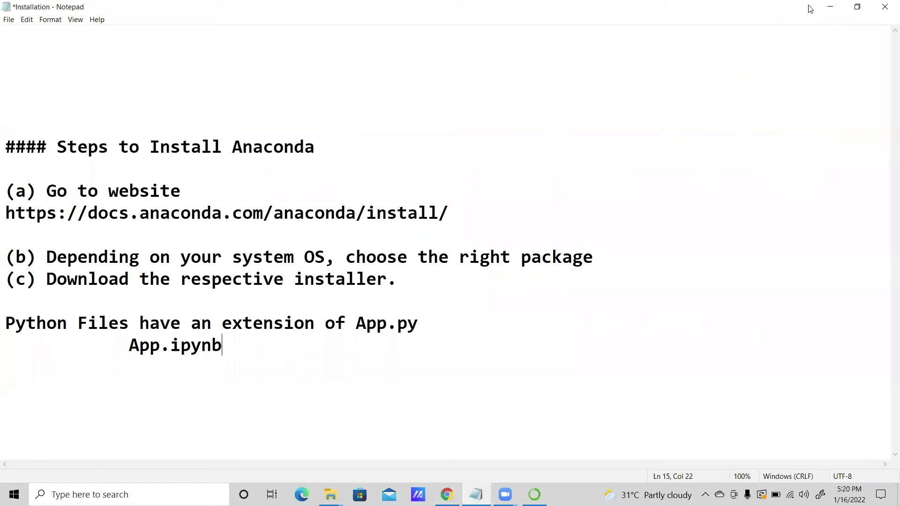
pyautogui.click(830, 6)
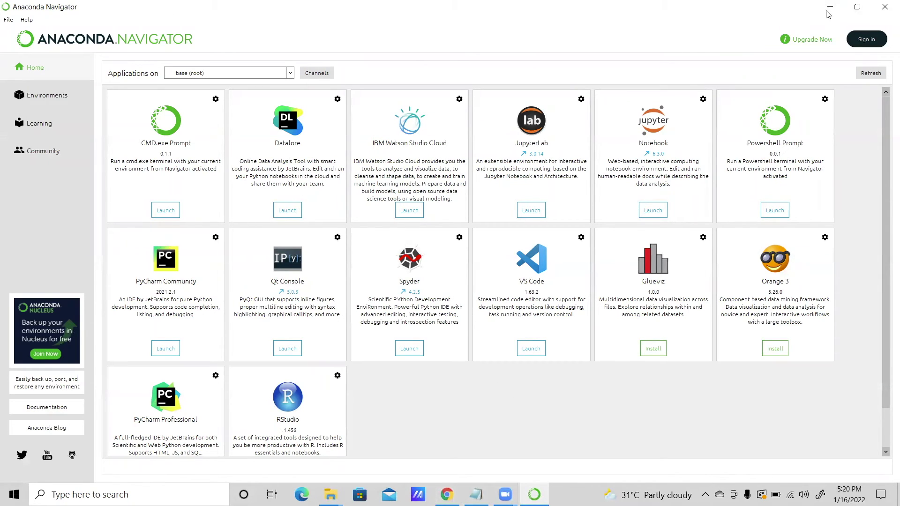
pyautogui.click(883, 7)
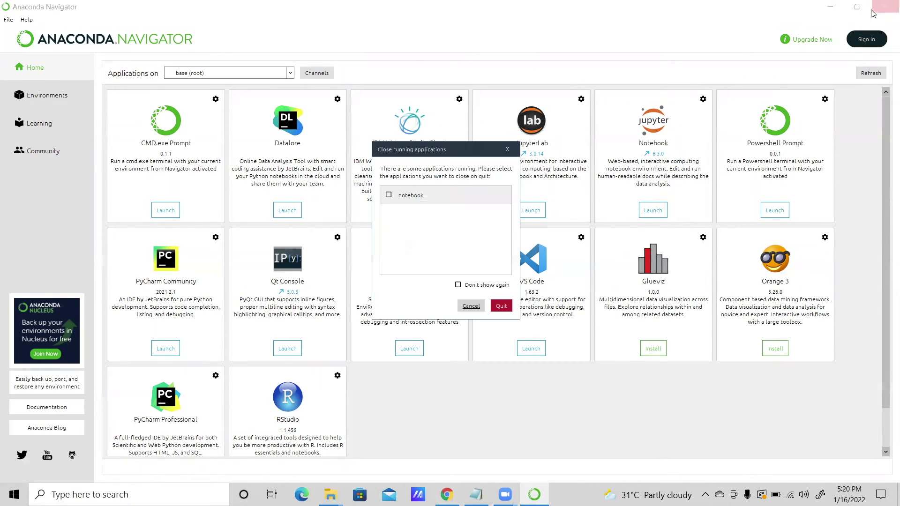
pyautogui.click(497, 306)
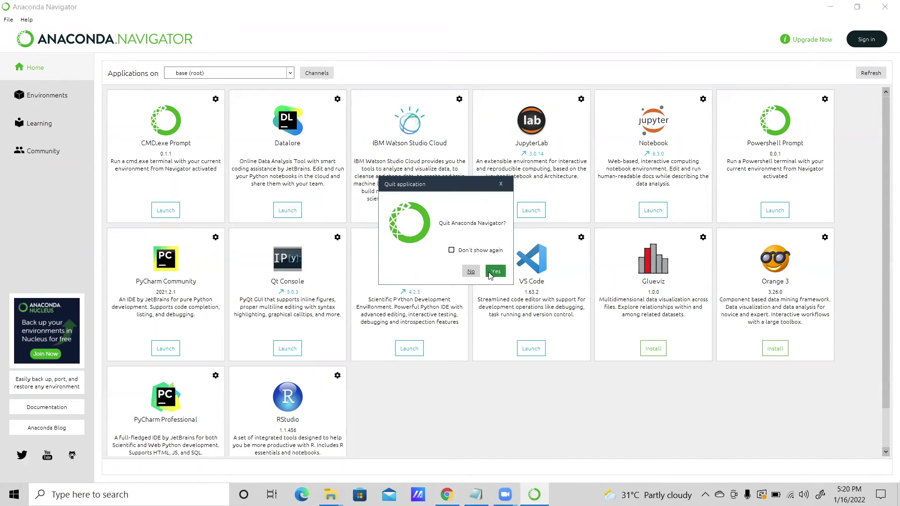
pyautogui.click(495, 271)
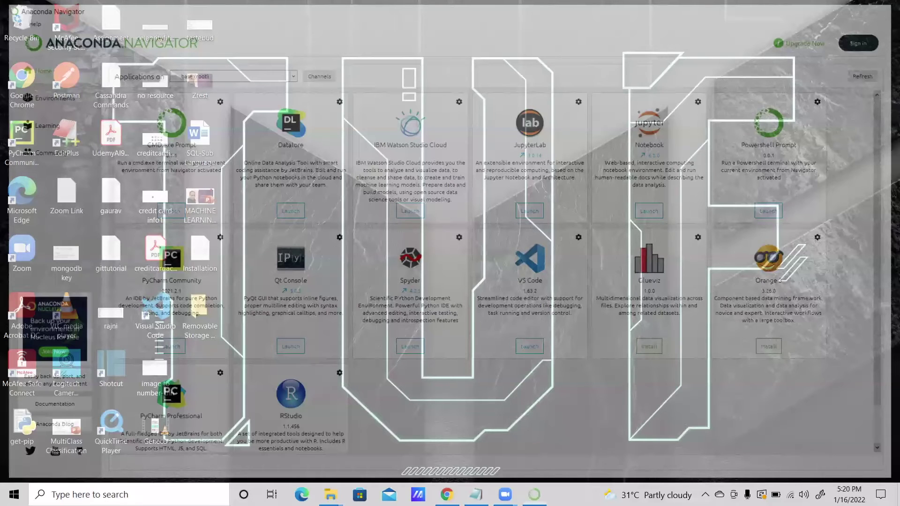
# Search Windows for "anacond", open Anaconda Prompt (anaconda3), and run the command "jupyter notebook".
pyautogui.press('super+s')
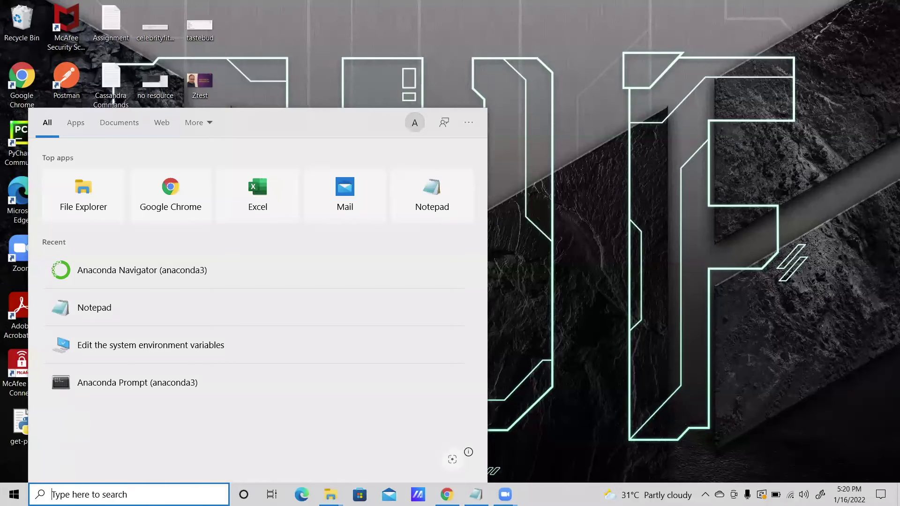
pyautogui.write('anacond')
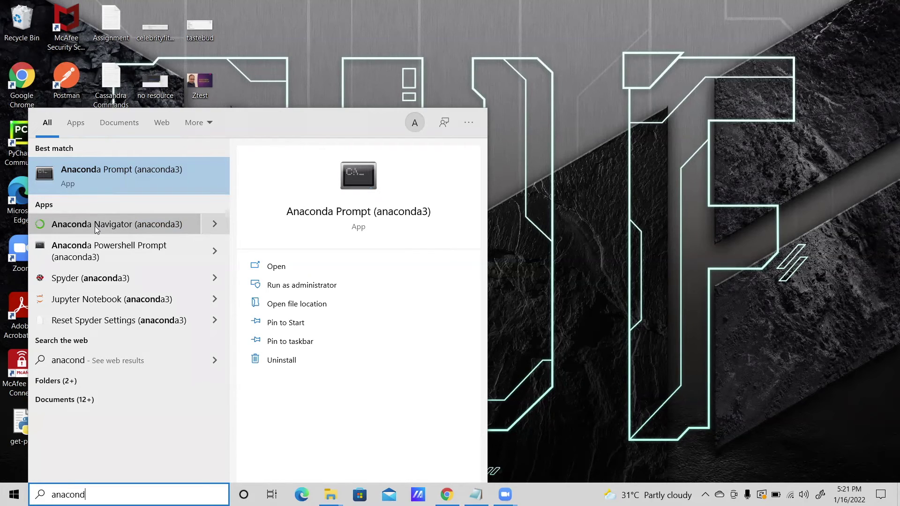
pyautogui.click(113, 182)
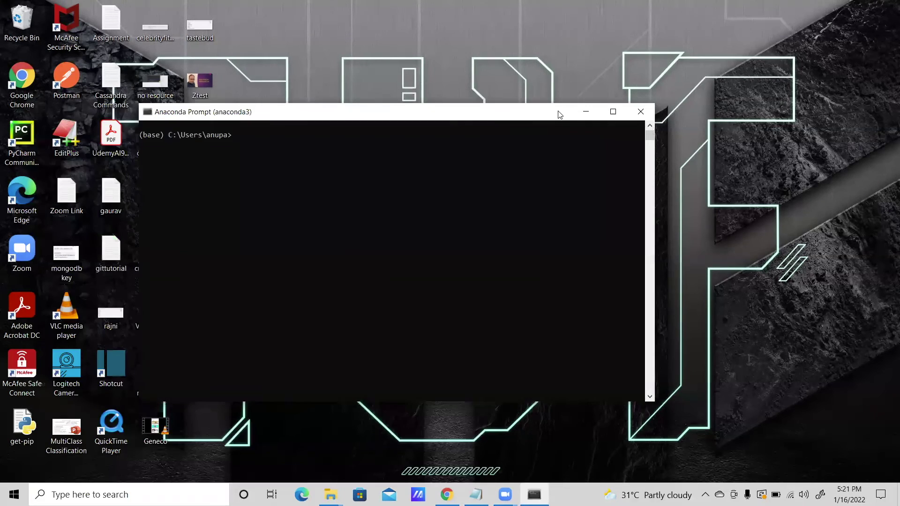
pyautogui.moveTo(559, 115); pyautogui.dragTo(566, 116)
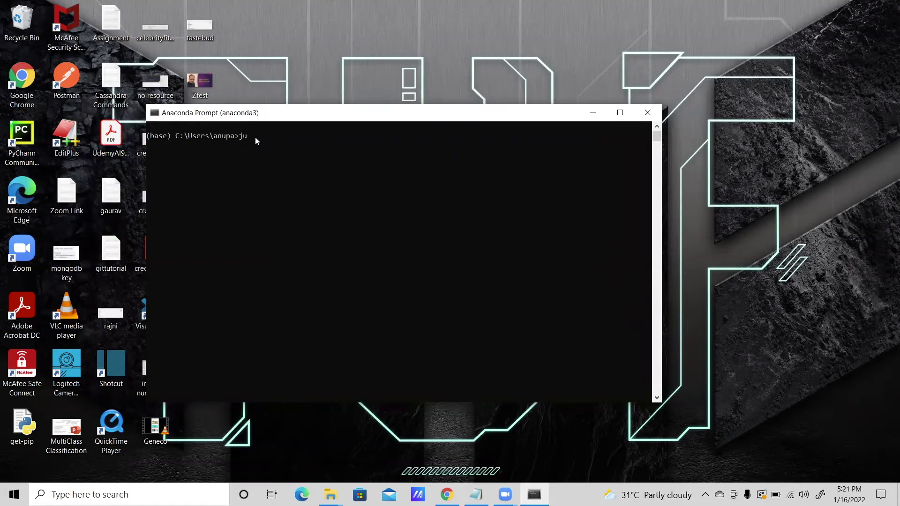
pyautogui.write('jupyter notebook')
pyautogui.press('Return')
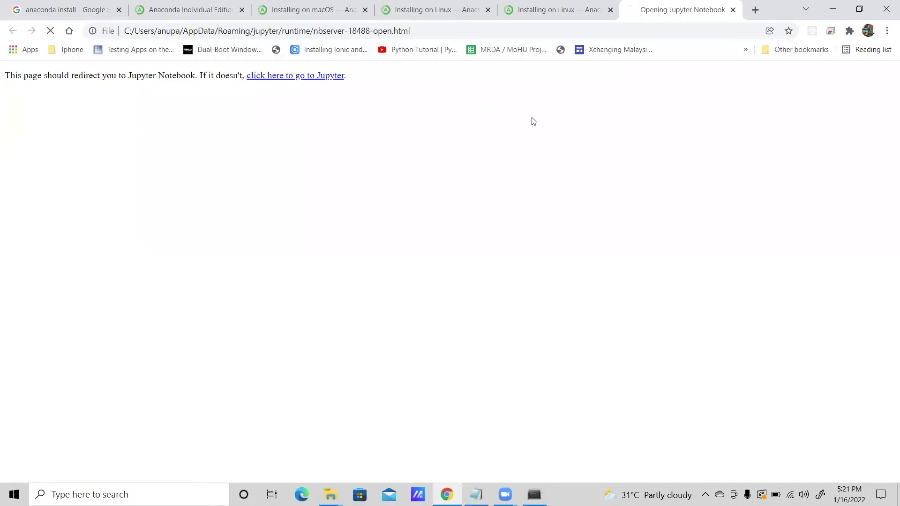
# Examine the localhost:8889/tree address of the Jupyter home page, especially its port number.
pyautogui.click(206, 31)
pyautogui.doubleClick(205, 31)
pyautogui.moveTo(202, 32); pyautogui.dragTo(177, 32)
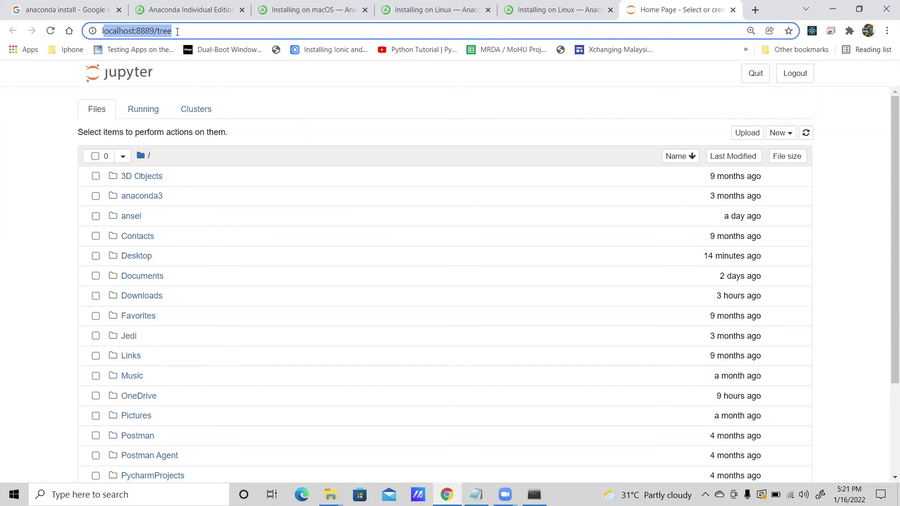
pyautogui.doubleClick(145, 31)
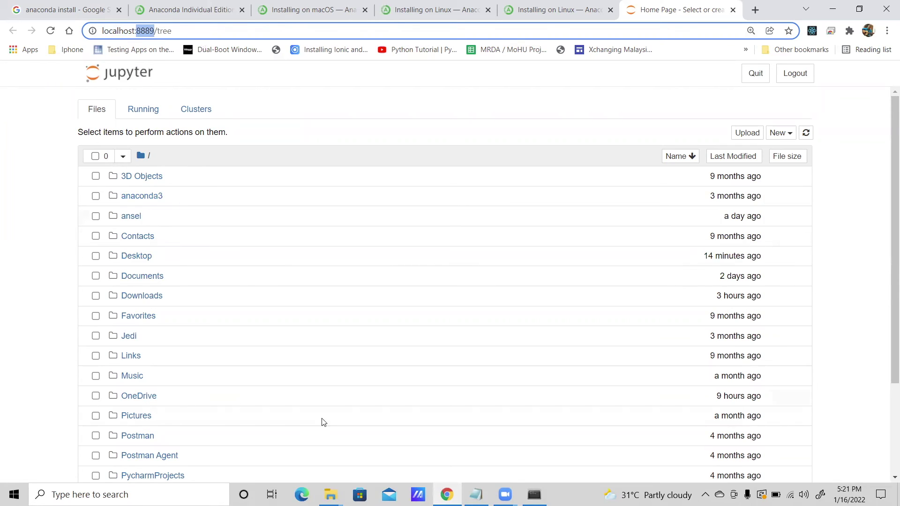
# Open the ML Teachings folder inside Downloads in the Jupyter file listing.
pyautogui.click(142, 300)
pyautogui.click(141, 300)
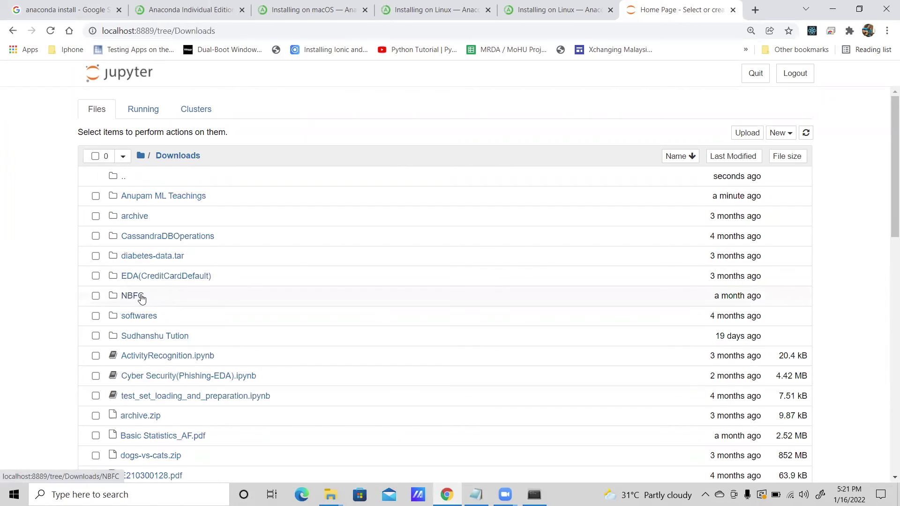
pyautogui.click(153, 197)
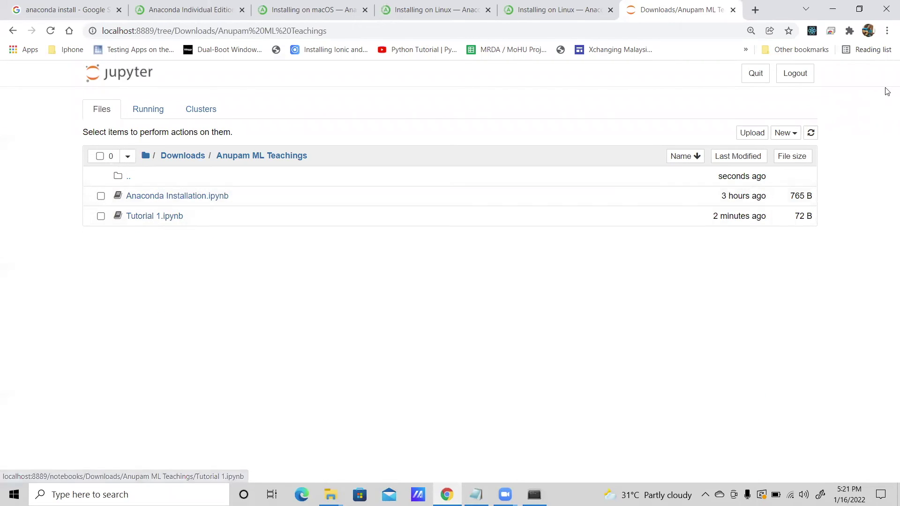
# Minimize Chrome to view the Jupyter server output in Anaconda Prompt, restore Chrome, and switch to the Installation notes in Notepad.
pyautogui.click(838, 5)
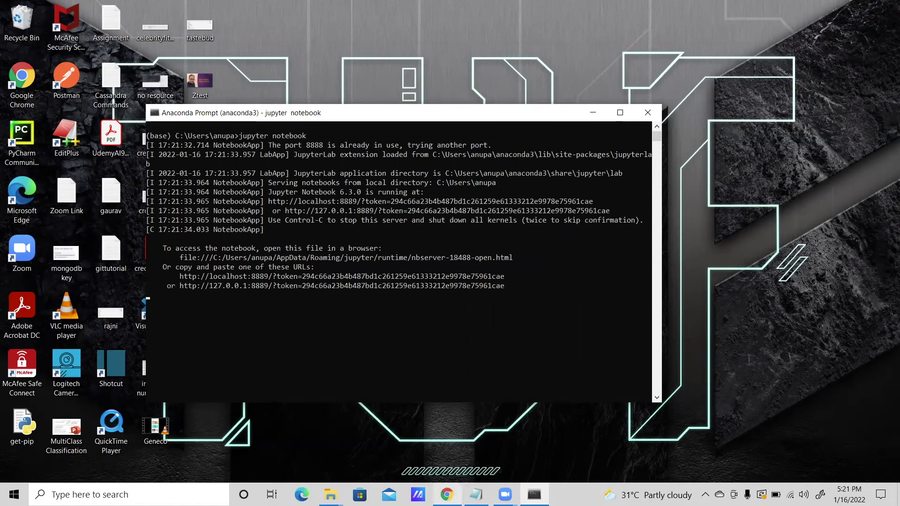
pyautogui.click(447, 495)
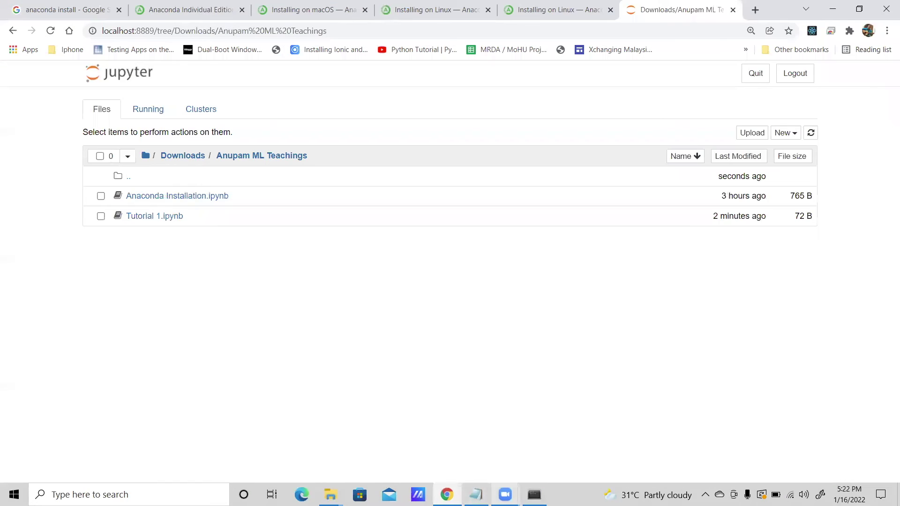
pyautogui.click(476, 495)
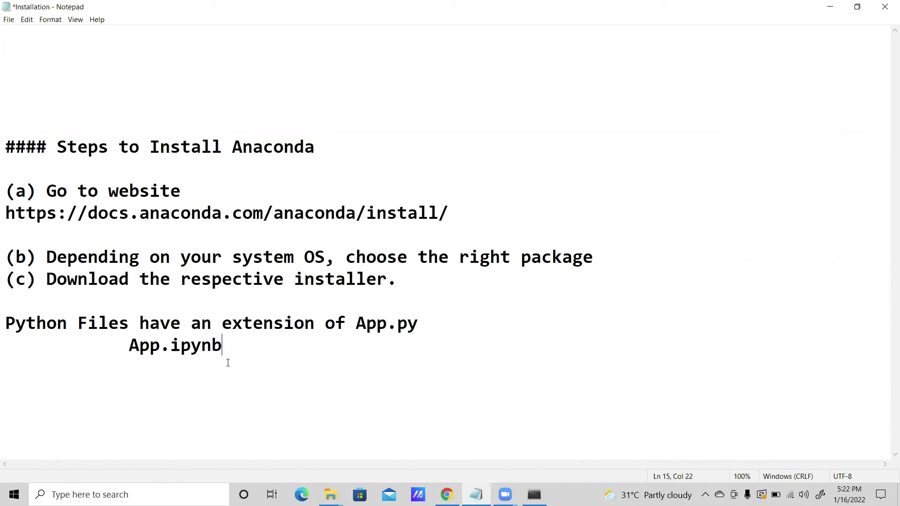
# Add the line "Packages - Numpy and Pandas" below App.ipynb in the Installation notes, leaving a blank line between them.
pyautogui.press('Return')
pyautogui.press('Return')
pyautogui.write('Packages =')
pyautogui.press('BackSpace')
pyautogui.press('BackSpace')
pyautogui.write('0')
pyautogui.press('BackSpace')
pyautogui.press('BackSpace')
pyautogui.write('- Numpy a')
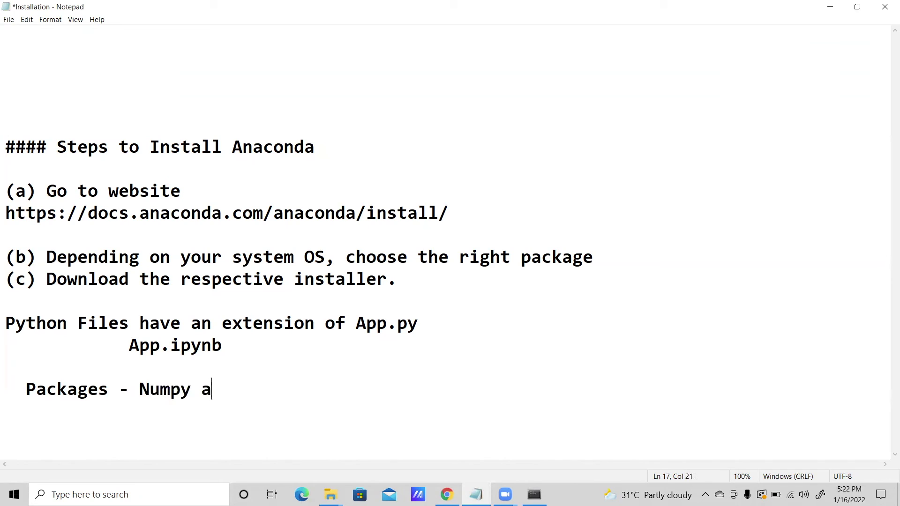
pyautogui.write('nd Pandas')
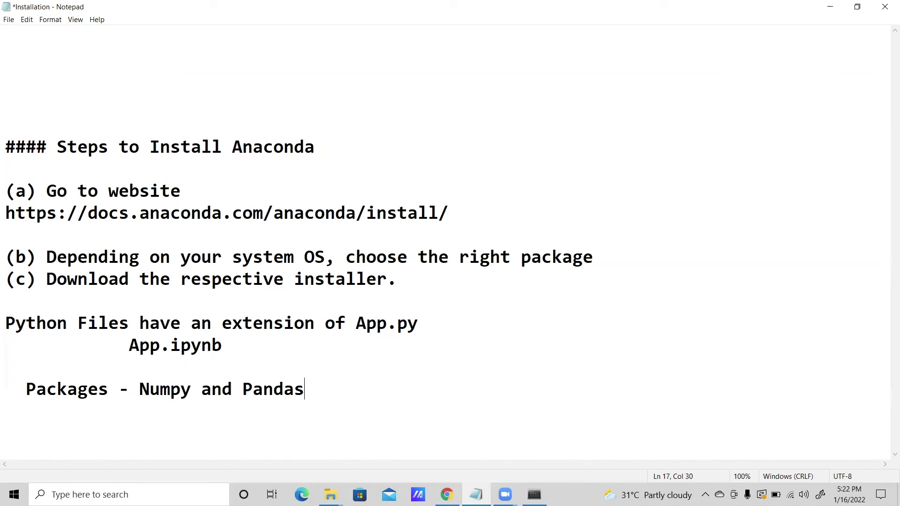
# Highlight "Numpy and Pandas" in the packages line and append "- Base" to the end of that line.
pyautogui.moveTo(140, 390); pyautogui.dragTo(327, 395)
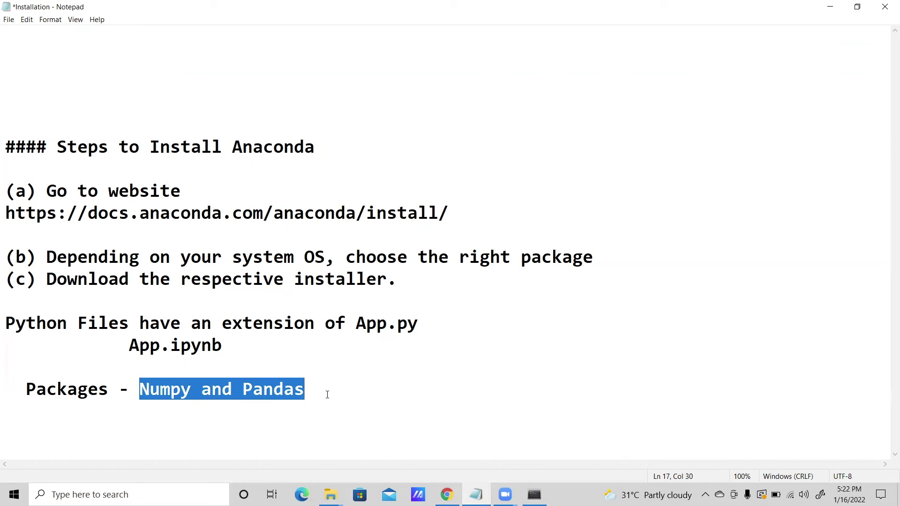
pyautogui.click(203, 389)
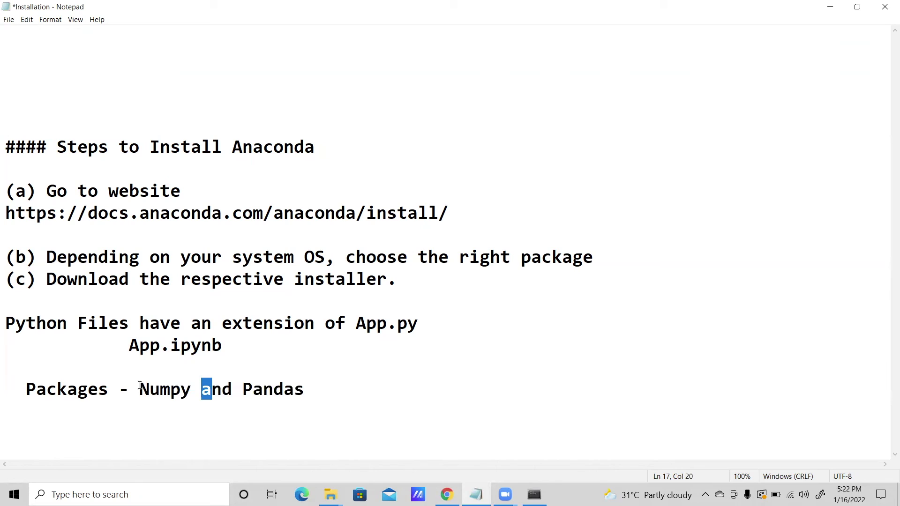
pyautogui.moveTo(138, 389); pyautogui.dragTo(319, 384)
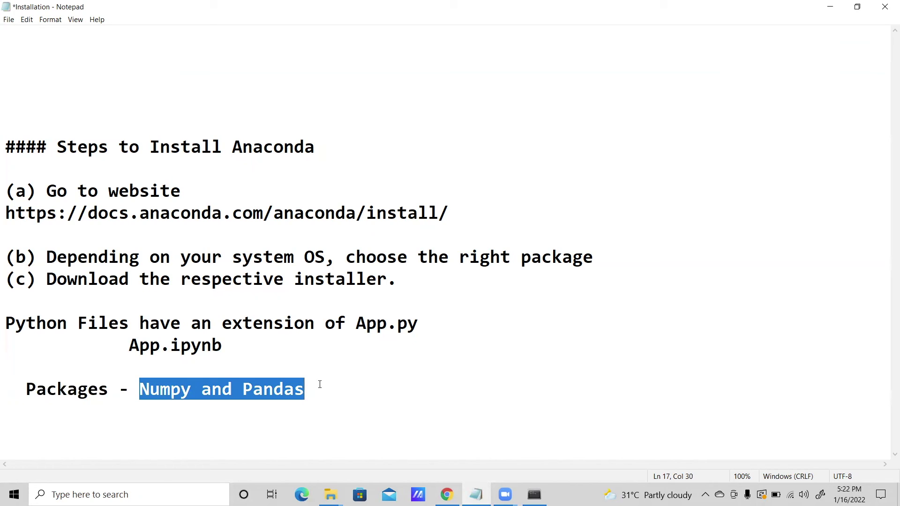
pyautogui.click(319, 384)
pyautogui.write('- Base')
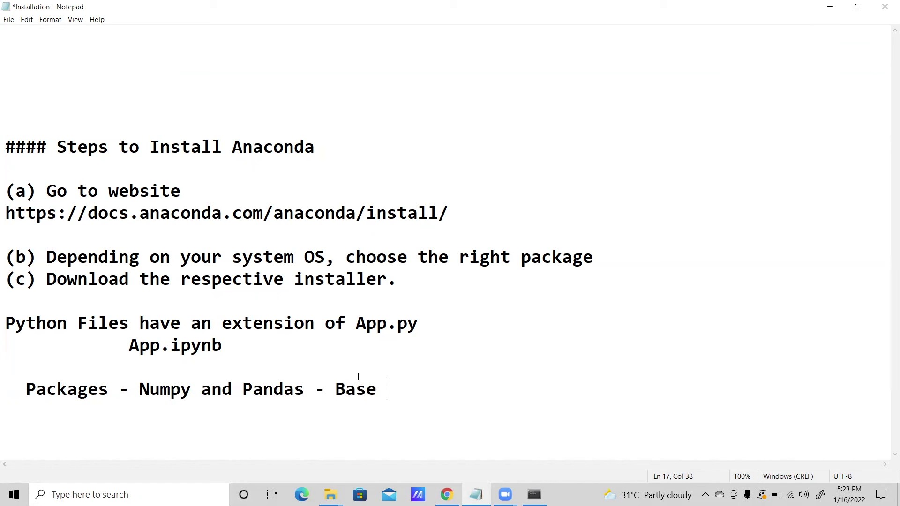
# Review the completed notes, highlighting the Numpy and Pandas packages line and the Anaconda installation steps.
pyautogui.moveTo(384, 391); pyautogui.dragTo(25, 389)
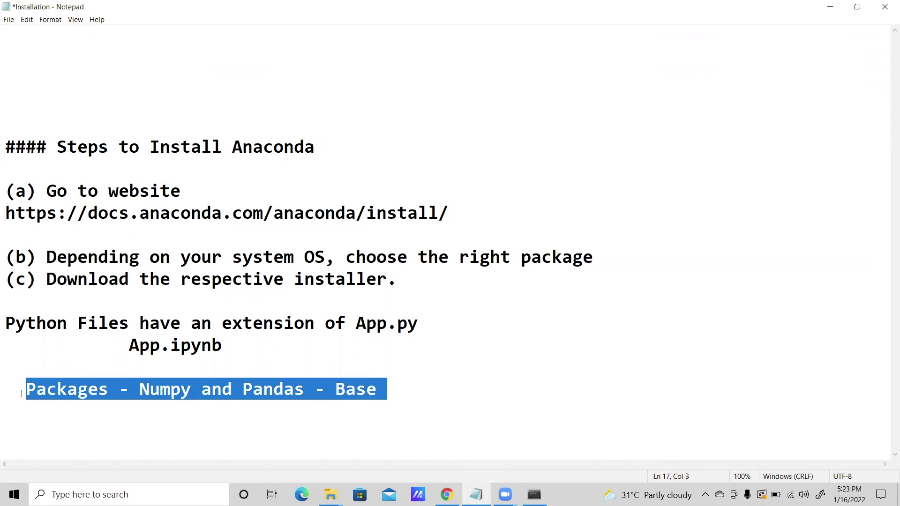
pyautogui.click(170, 390)
pyautogui.moveTo(133, 390); pyautogui.dragTo(301, 384)
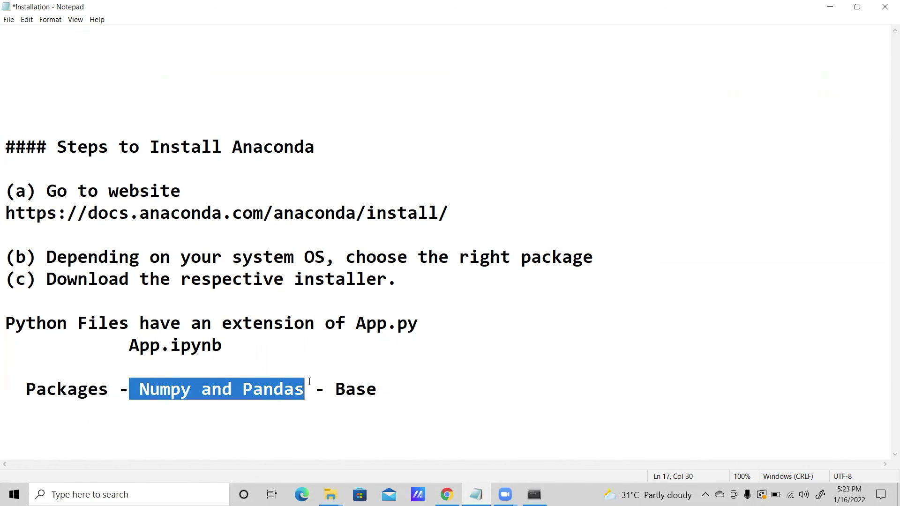
pyautogui.click(209, 403)
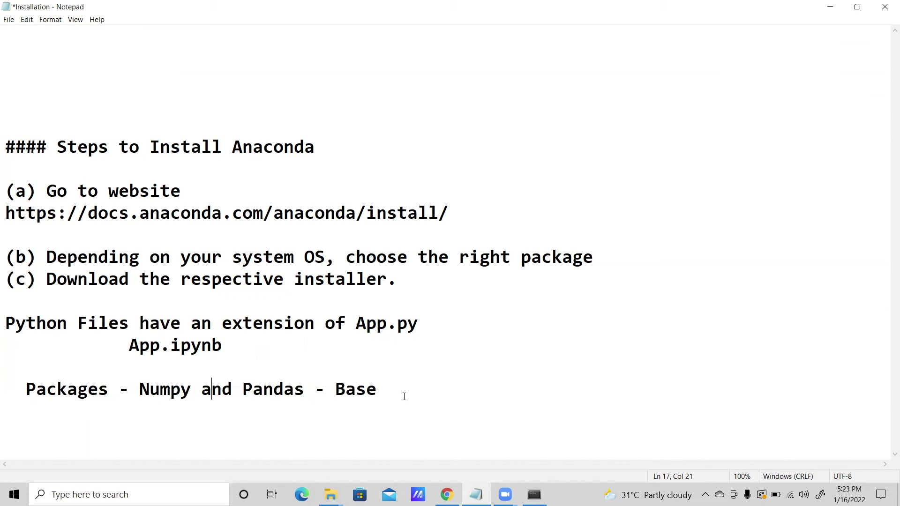
pyautogui.moveTo(394, 390); pyautogui.dragTo(7, 138)
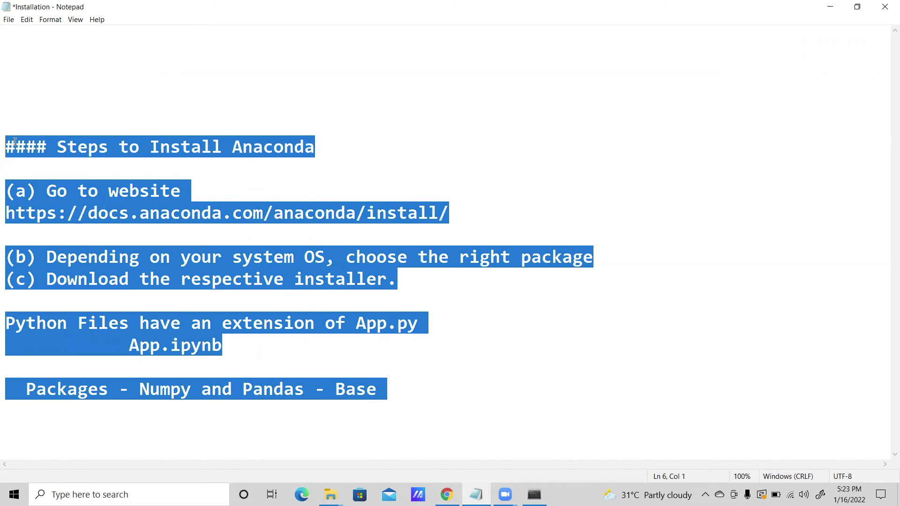
pyautogui.click(380, 160)
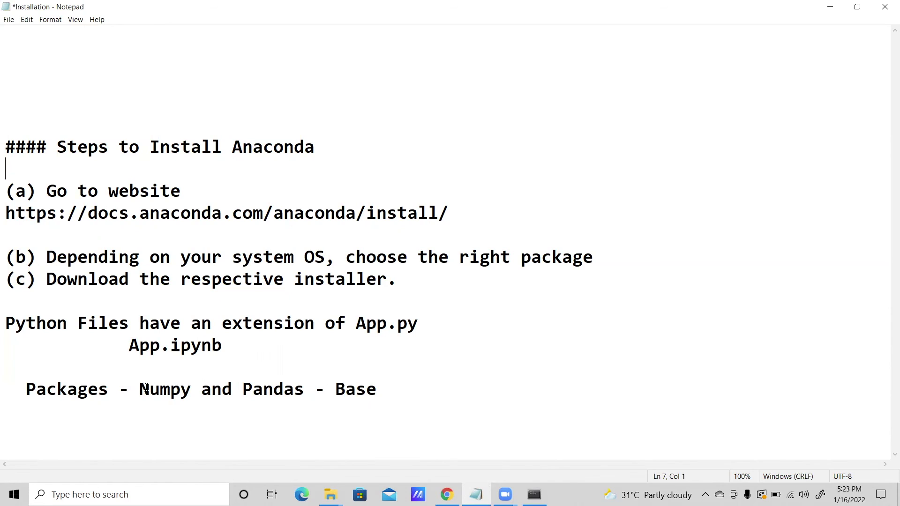
pyautogui.moveTo(131, 389); pyautogui.dragTo(212, 390)
pyautogui.click(263, 390)
pyautogui.doubleClick(259, 391)
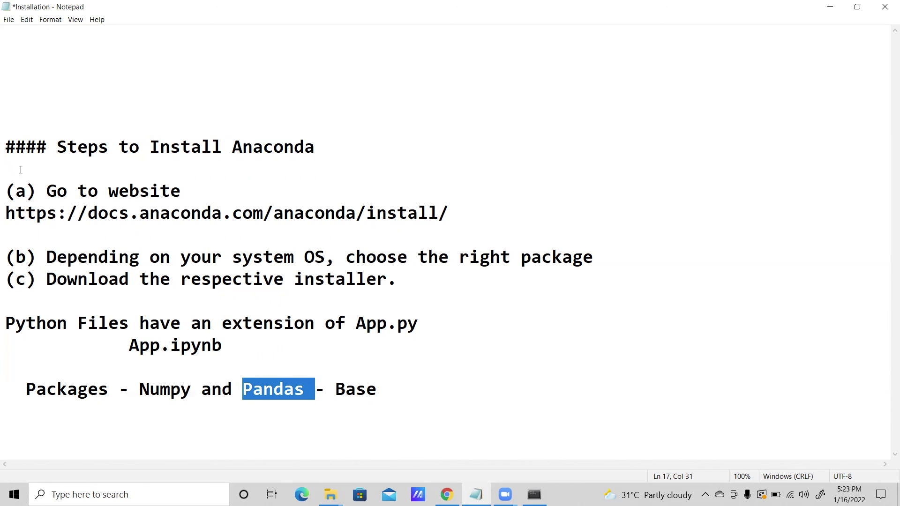
pyautogui.moveTo(6, 147); pyautogui.dragTo(454, 295)
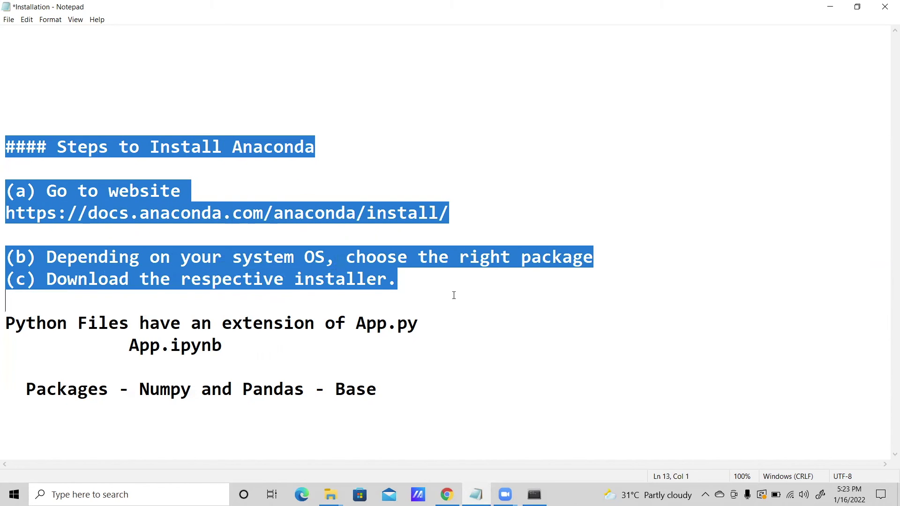
pyautogui.click(446, 140)
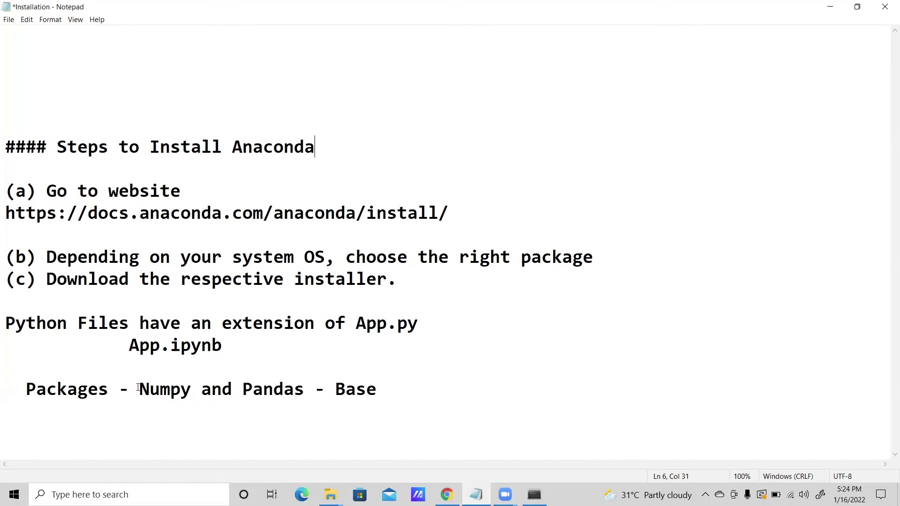
pyautogui.moveTo(140, 389); pyautogui.dragTo(304, 398)
pyautogui.click(120, 397)
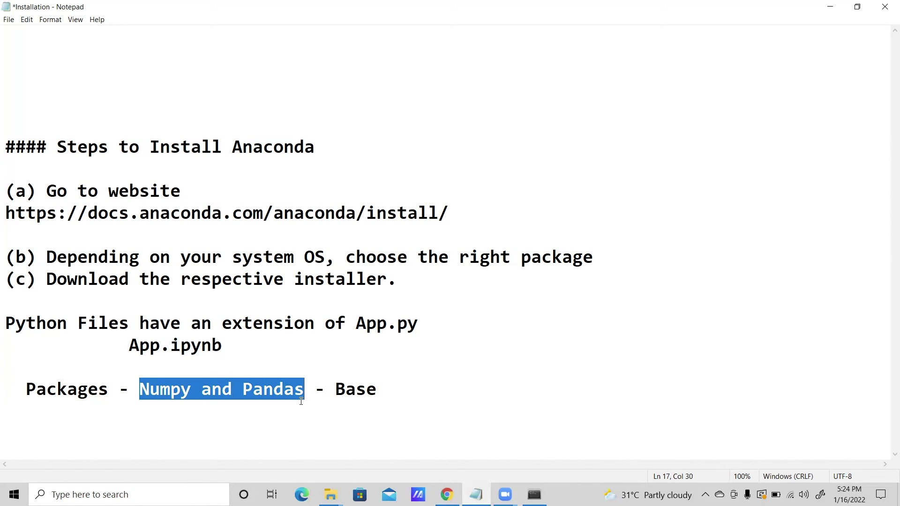